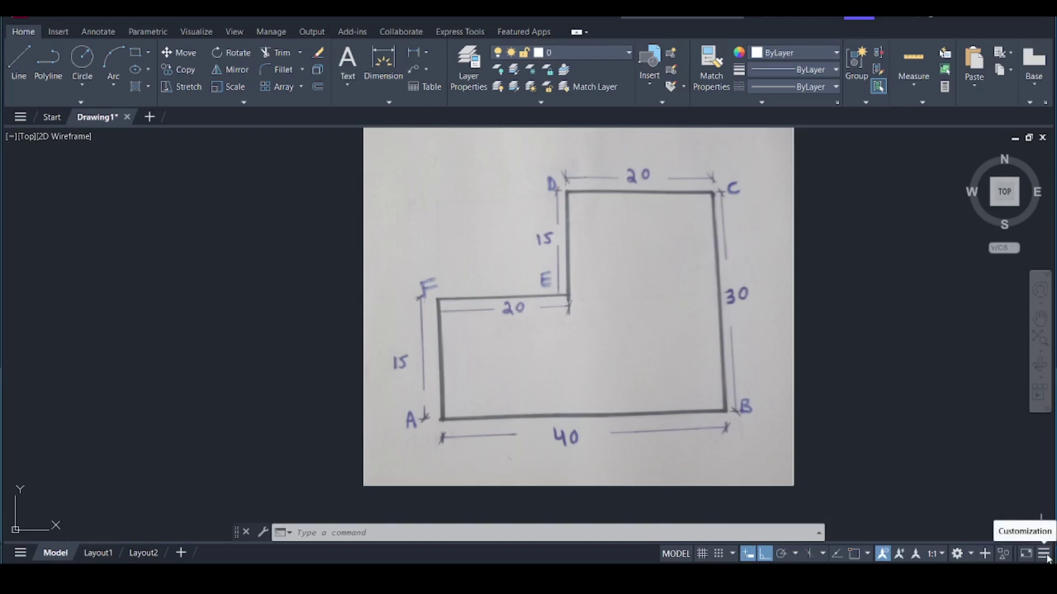
# - Check the Dynamic Input entry in the status bar customization options, and start a line at the origin 0,0
pyautogui.click(1044, 554)
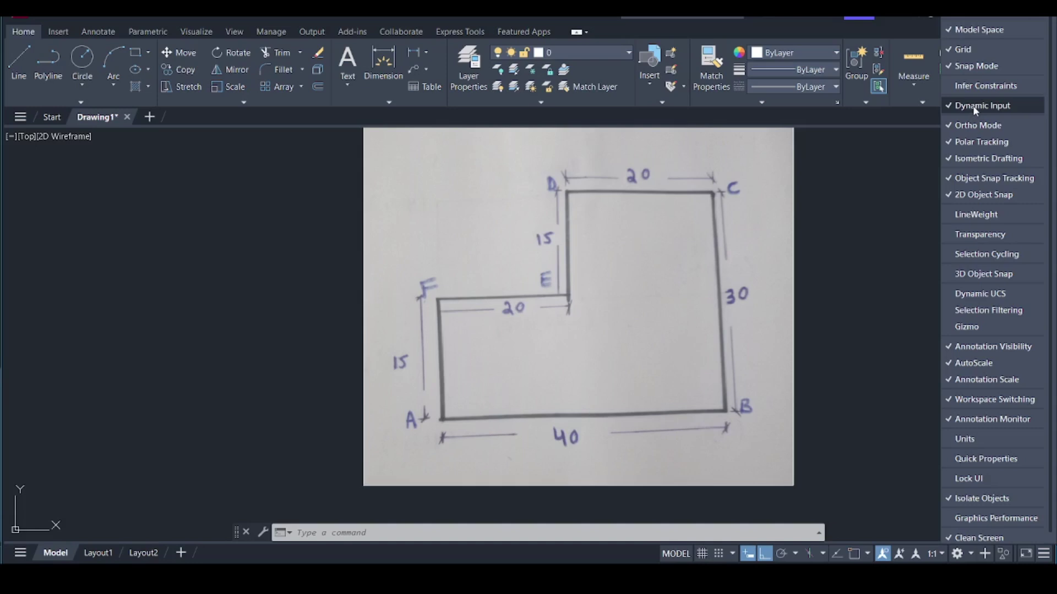
pyautogui.click(817, 191)
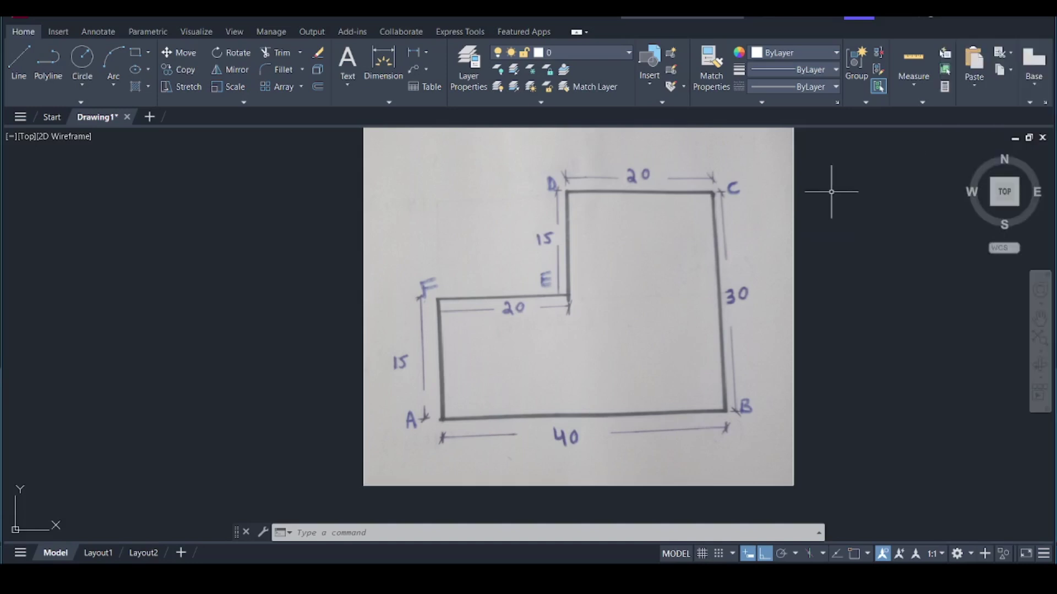
pyautogui.write('L')
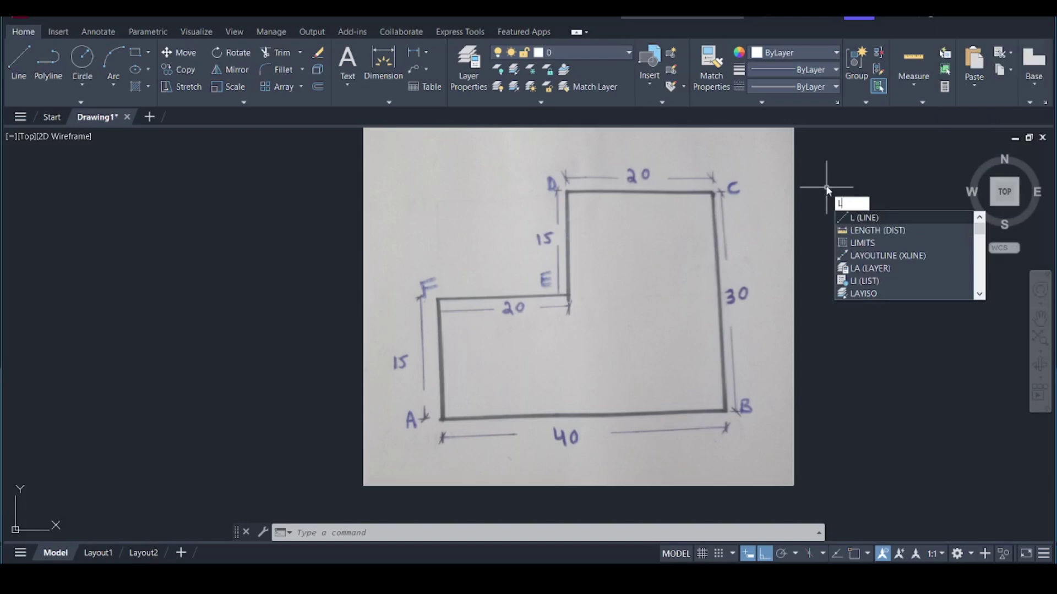
pyautogui.press('Return')
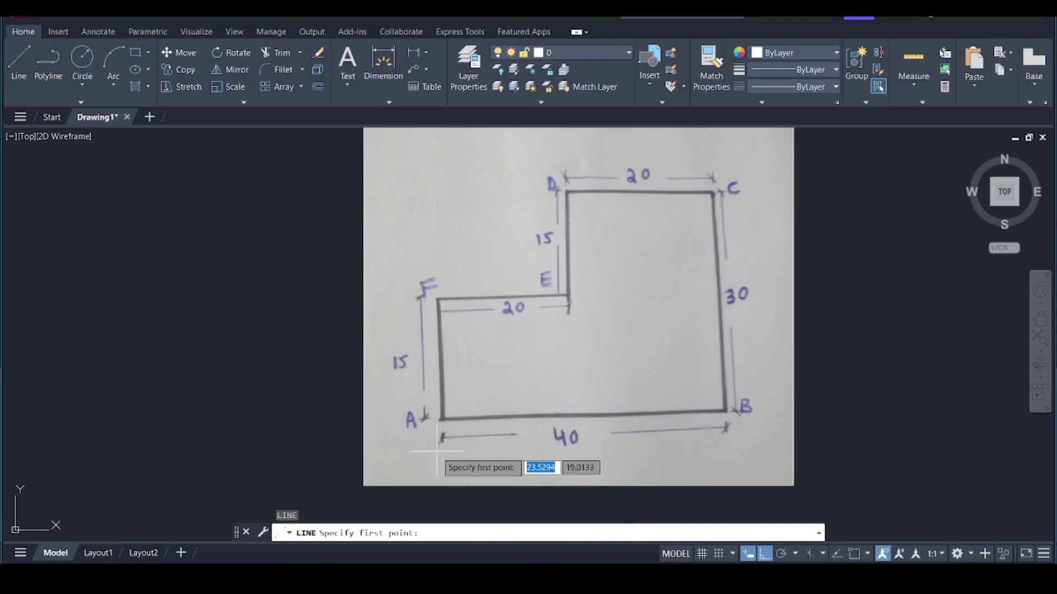
pyautogui.write('0,')
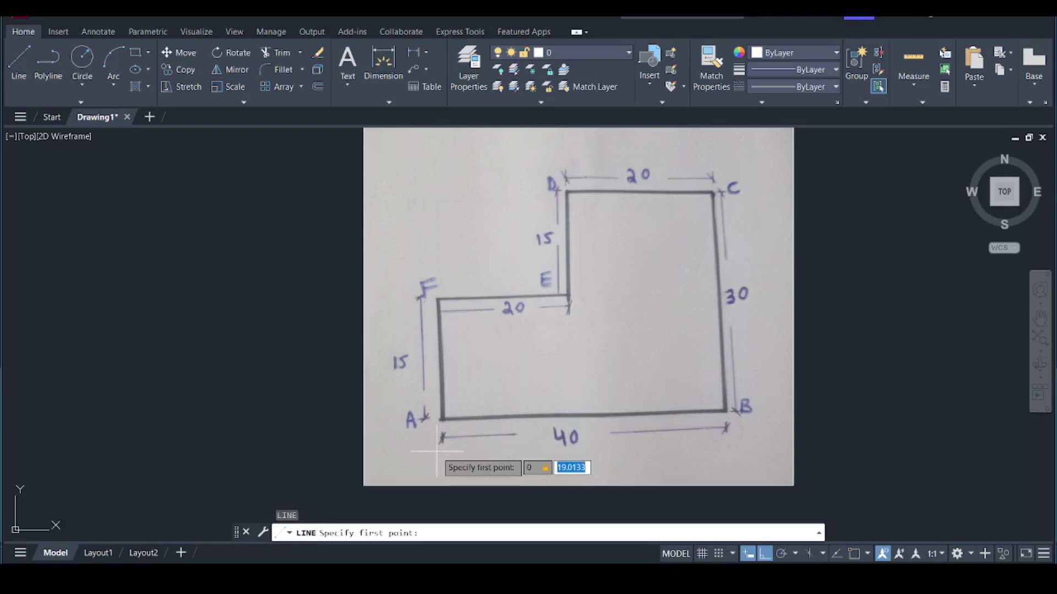
pyautogui.write('0')
pyautogui.press('Return')
# - Draw the base segment AB from the origin with a length of 40 at an angle of 0°
pyautogui.scroll(-4, 410, 318)
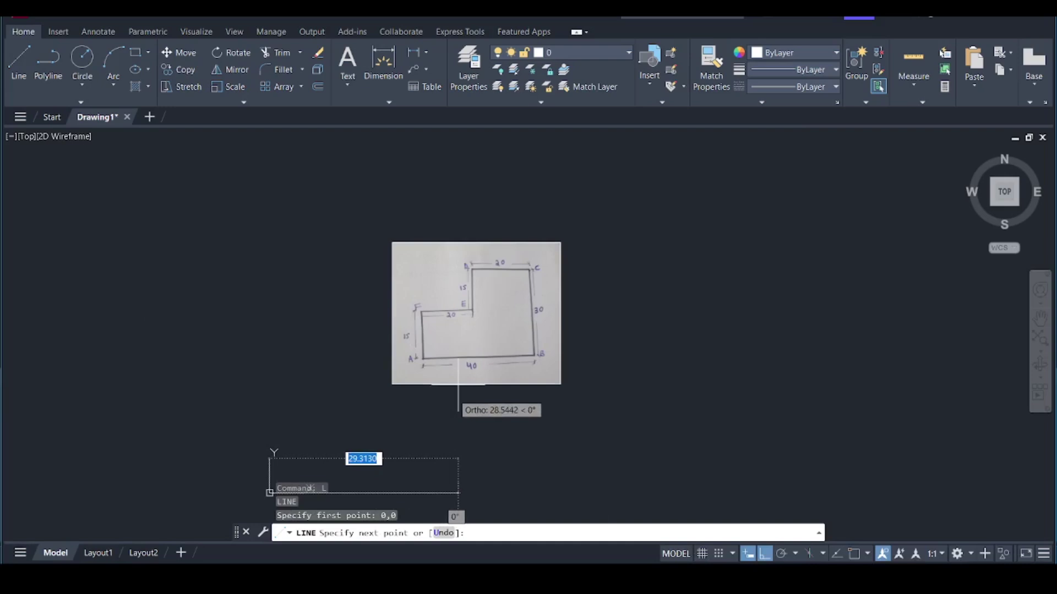
pyautogui.scroll(4, 458, 384)
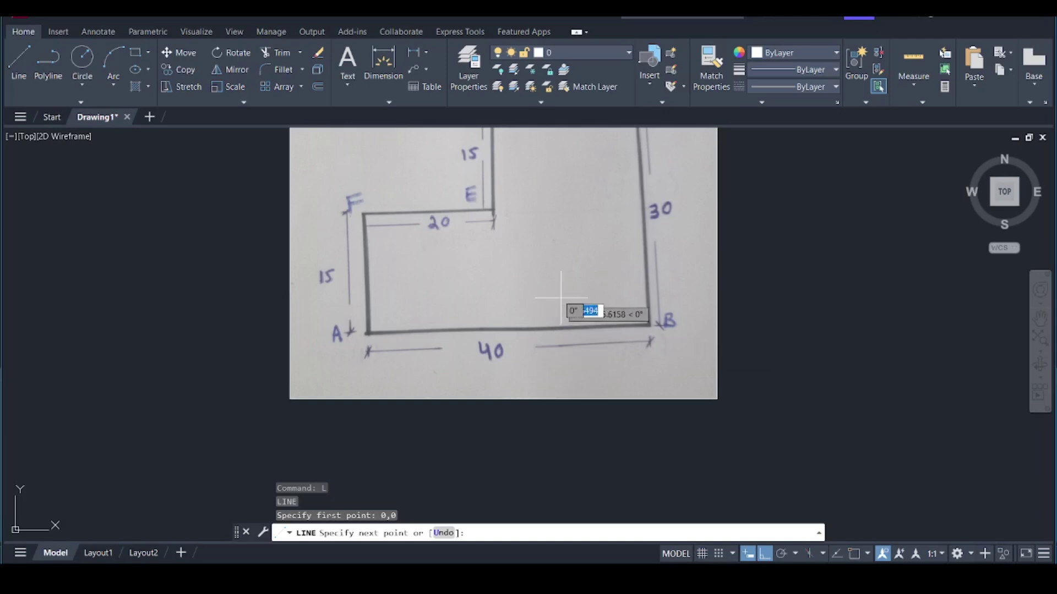
pyautogui.scroll(-2, 560, 298)
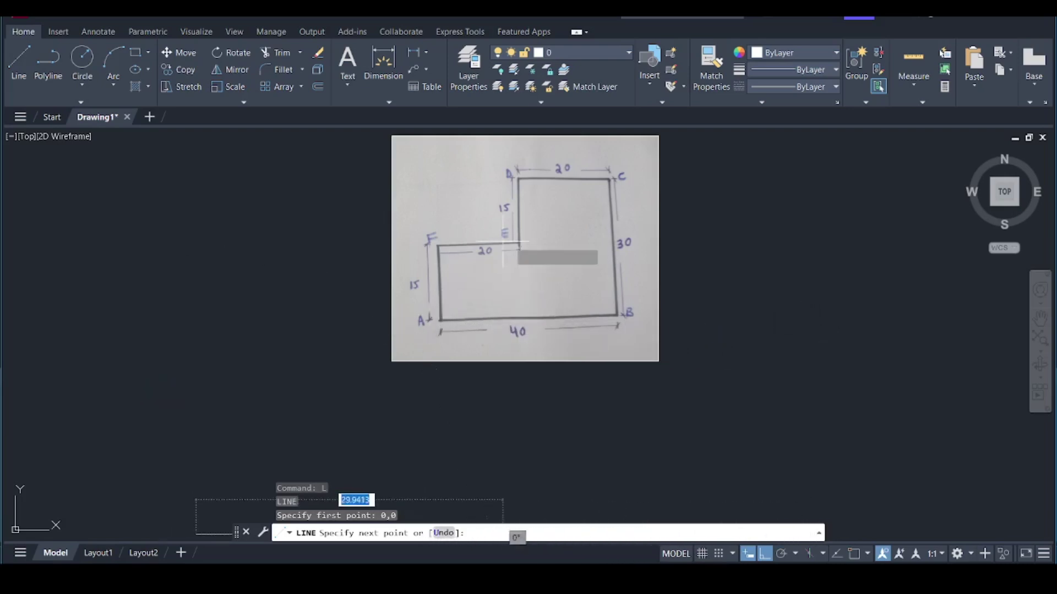
pyautogui.scroll(-2, 573, 241)
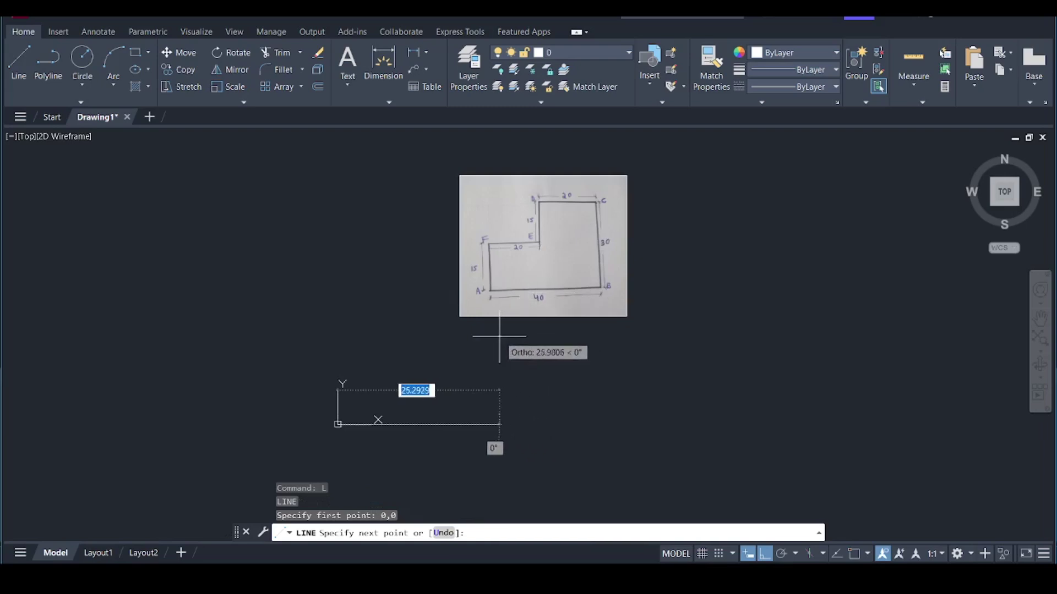
pyautogui.scroll(2, 491, 340)
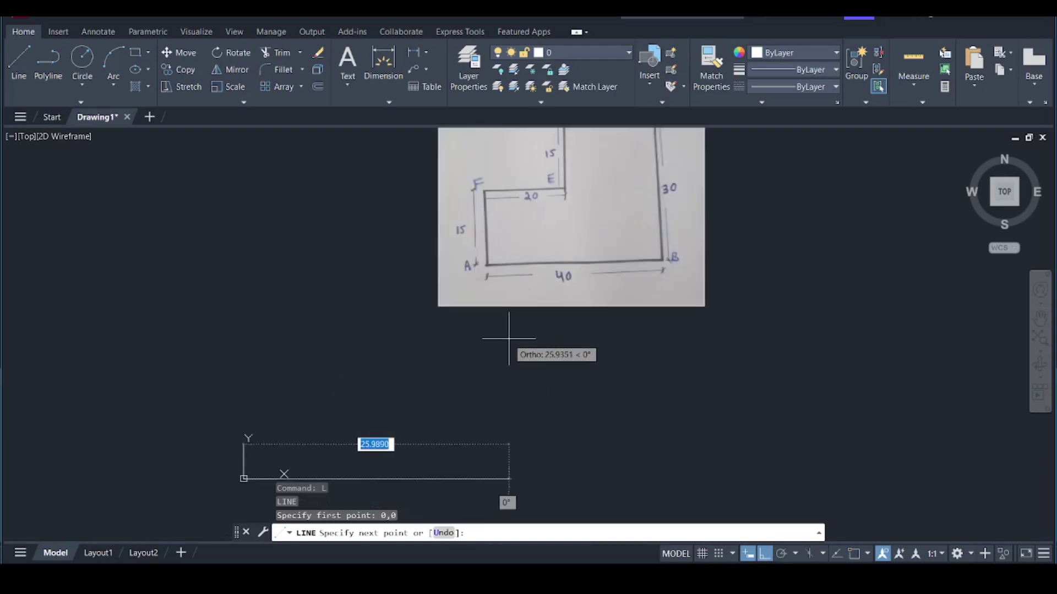
pyautogui.write('40')
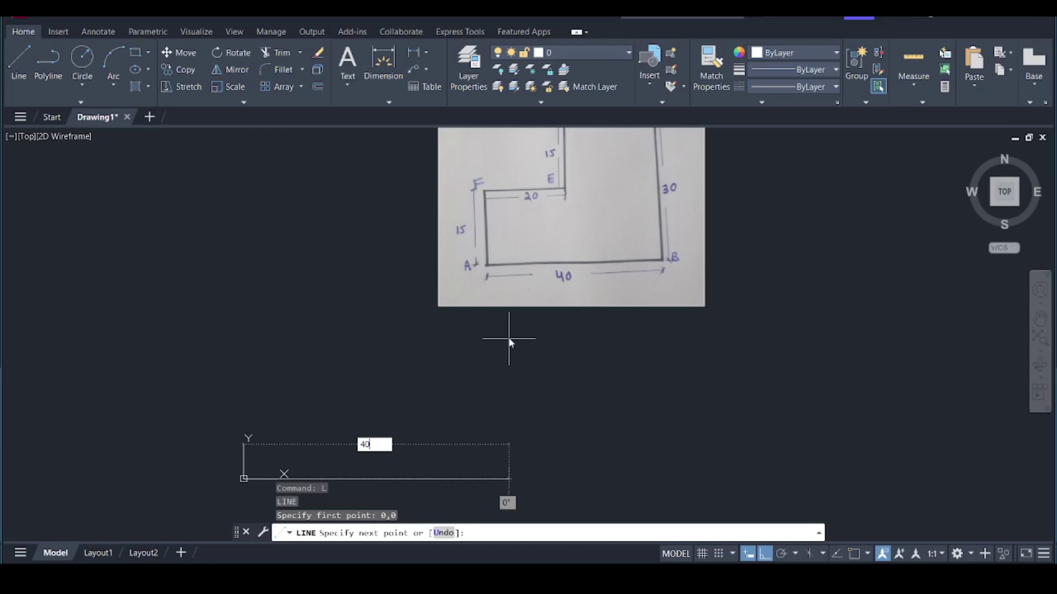
pyautogui.press('Tab')
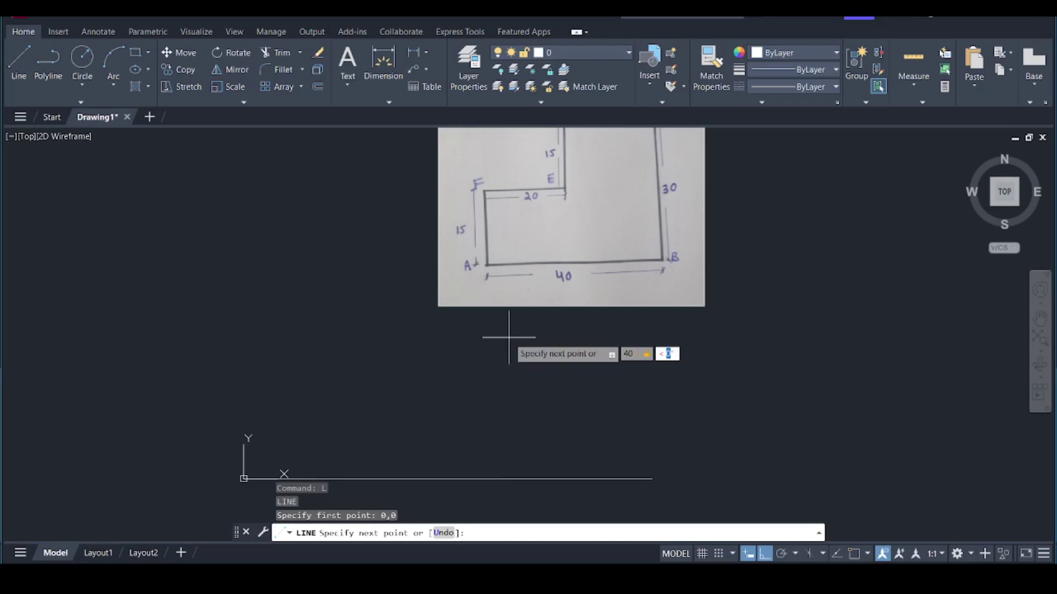
pyautogui.write('0')
pyautogui.press('Return')
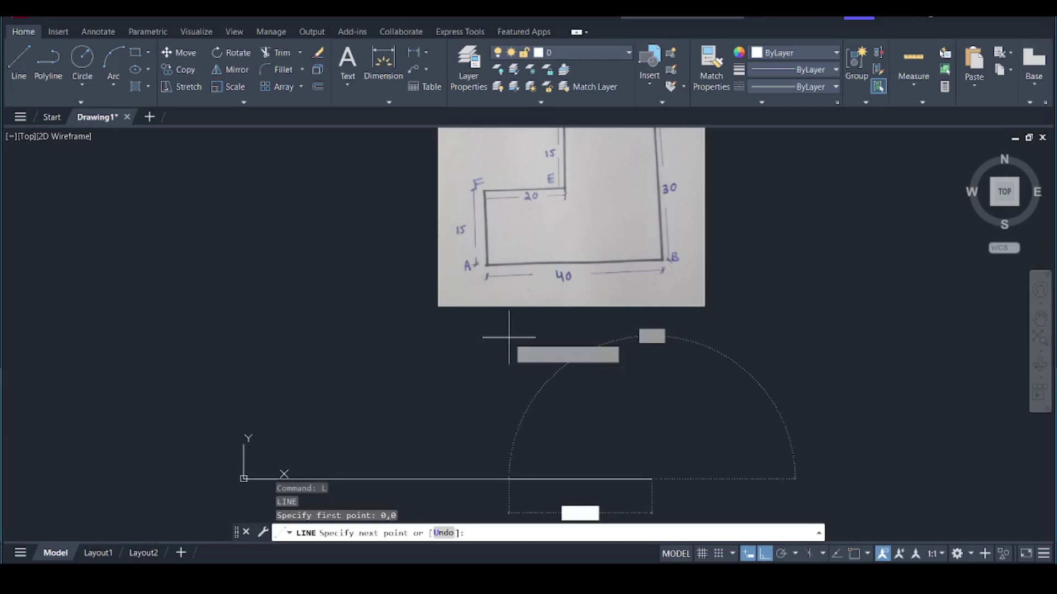
# - Continue the line from B with the vertical segment BC, 30 long at an angle of 90°
pyautogui.scroll(-2, 661, 297)
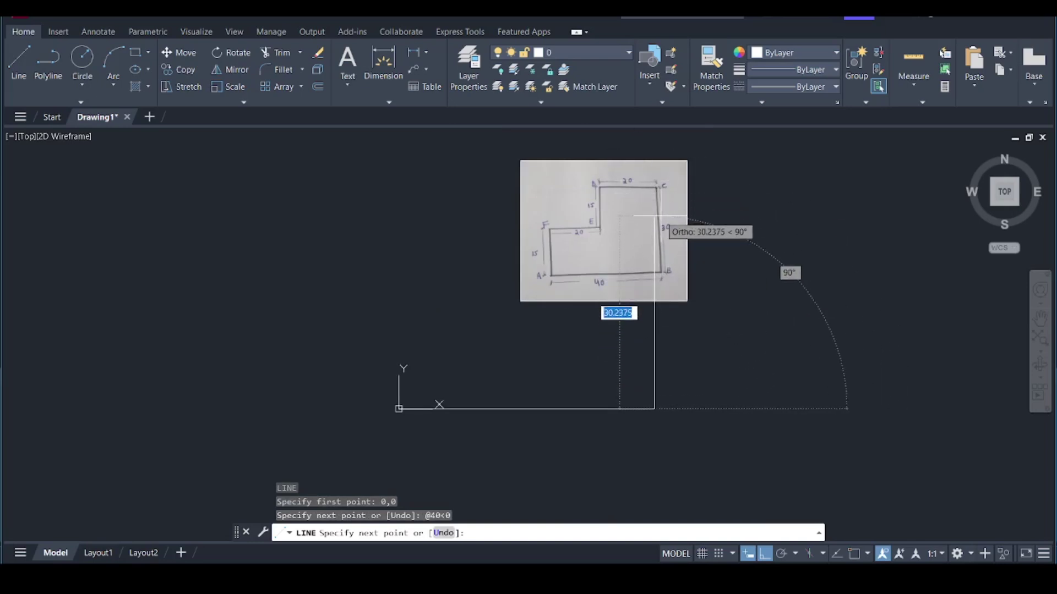
pyautogui.scroll(4, 654, 216)
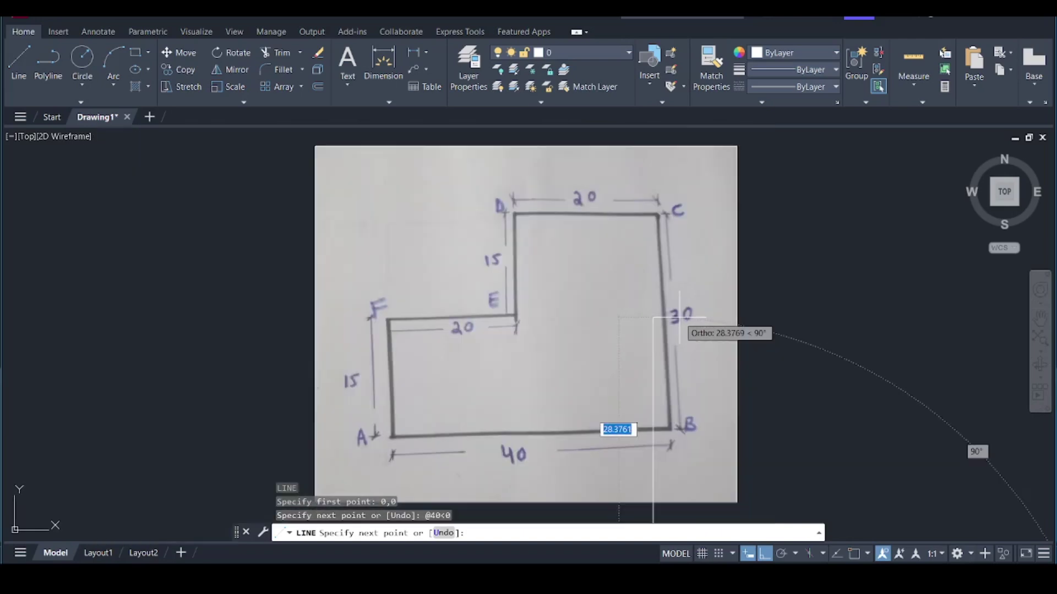
pyautogui.scroll(-2, 678, 318)
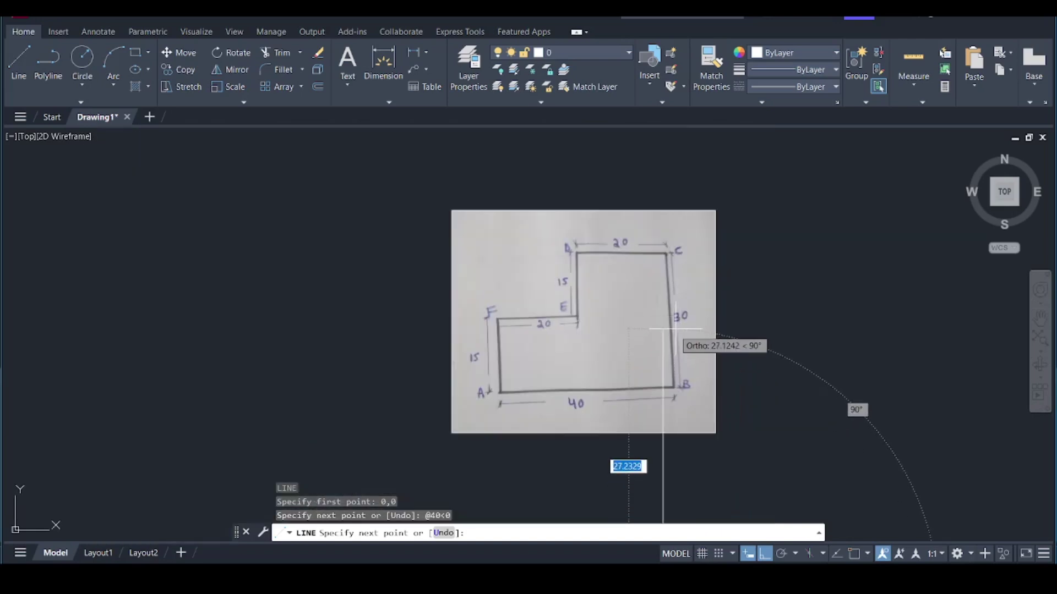
pyautogui.scroll(-2, 676, 326)
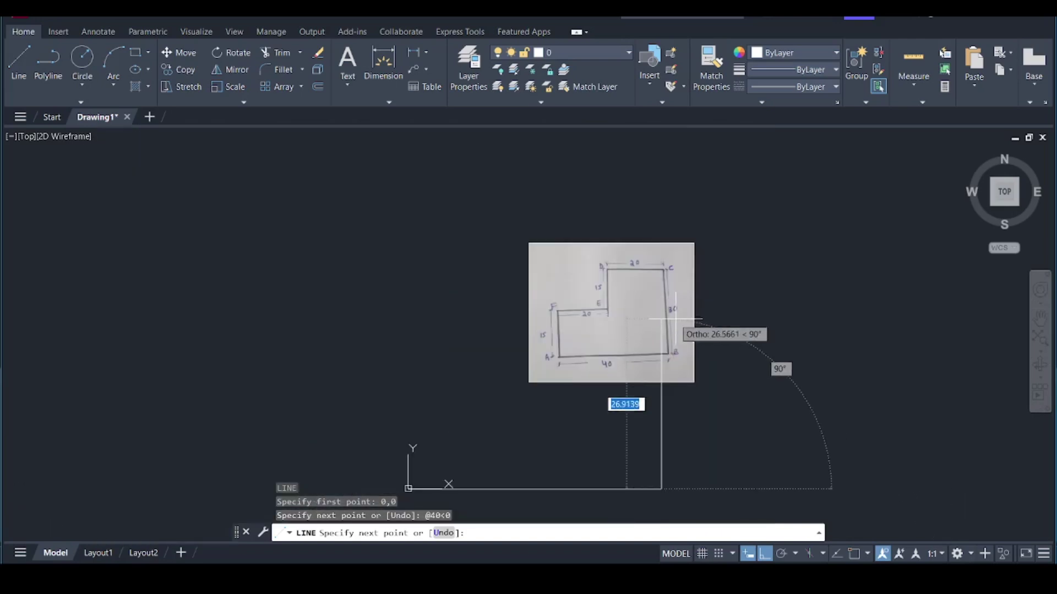
pyautogui.scroll(4, 671, 320)
pyautogui.scroll(4, 671, 319)
pyautogui.scroll(-6, 678, 263)
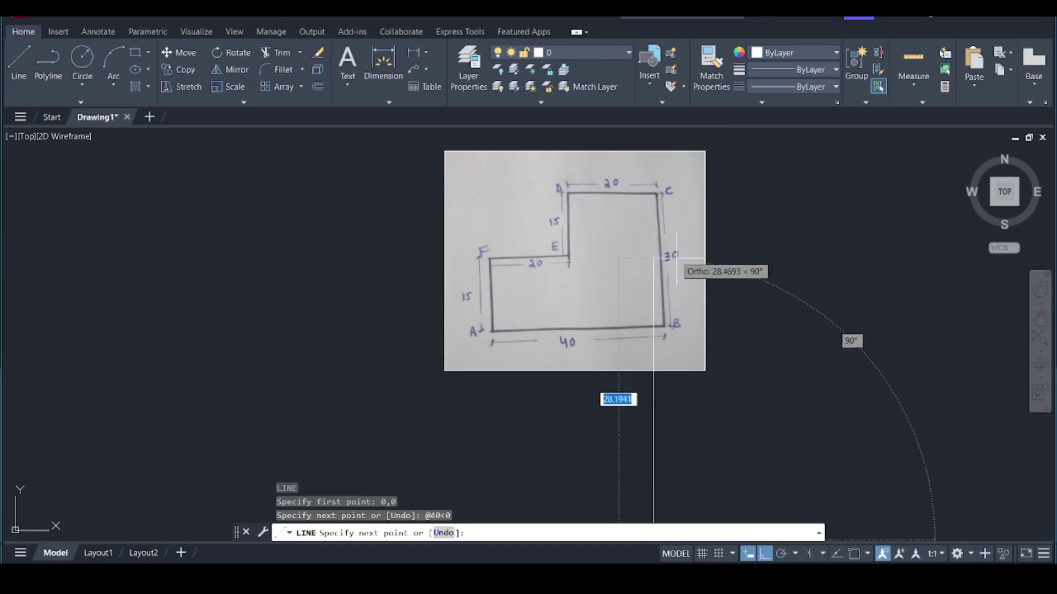
pyautogui.write('3')
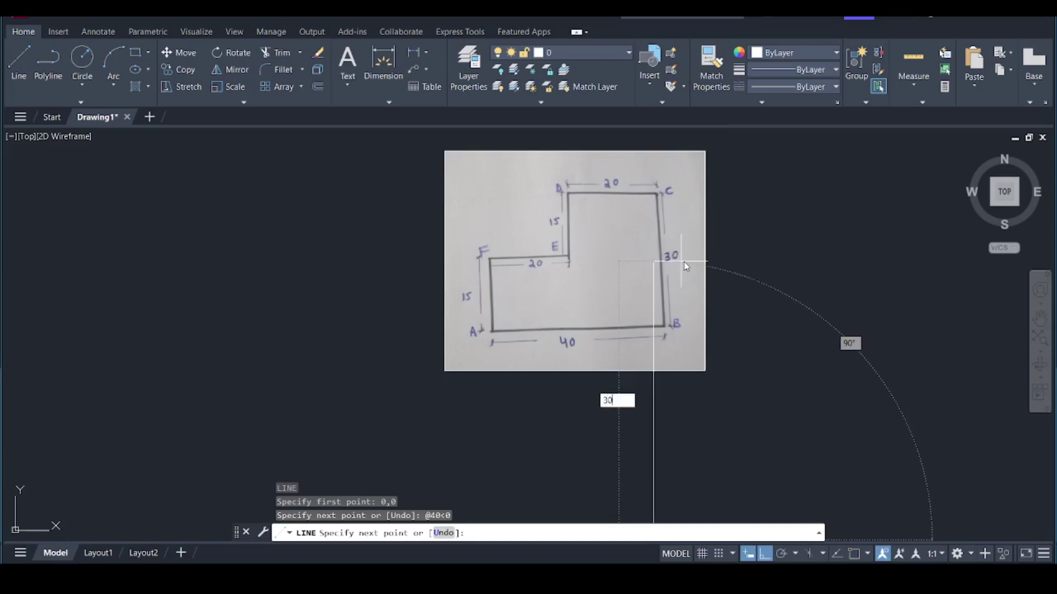
pyautogui.write('0')
pyautogui.press('Tab')
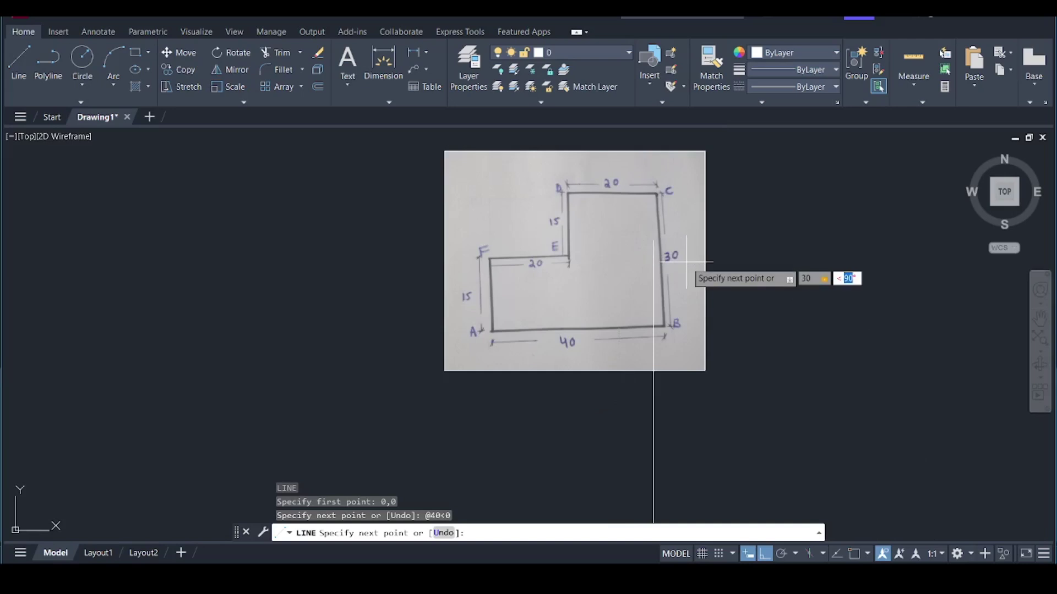
pyautogui.write('90')
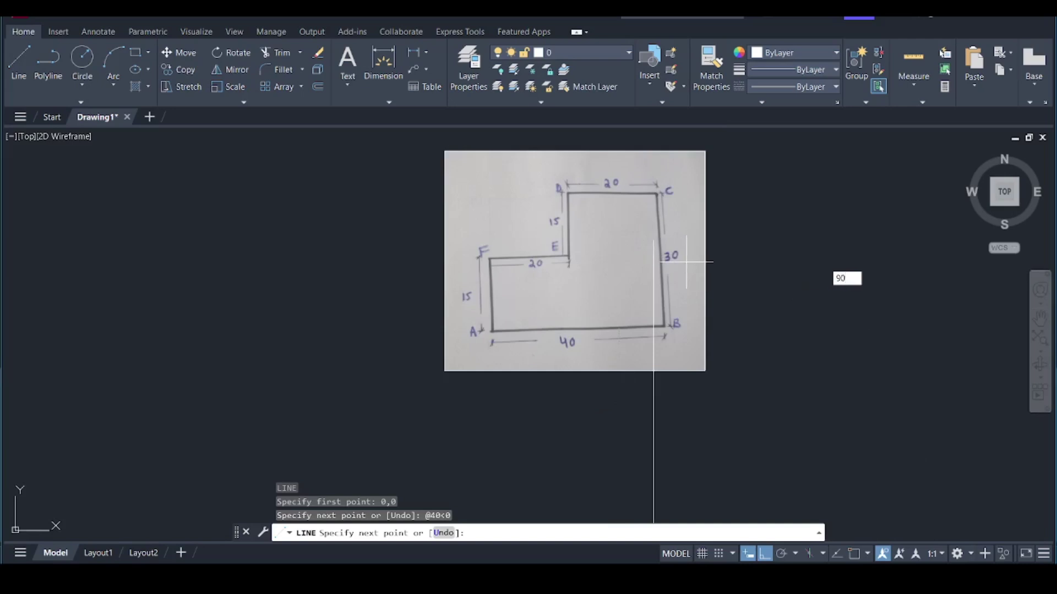
pyautogui.press('Return')
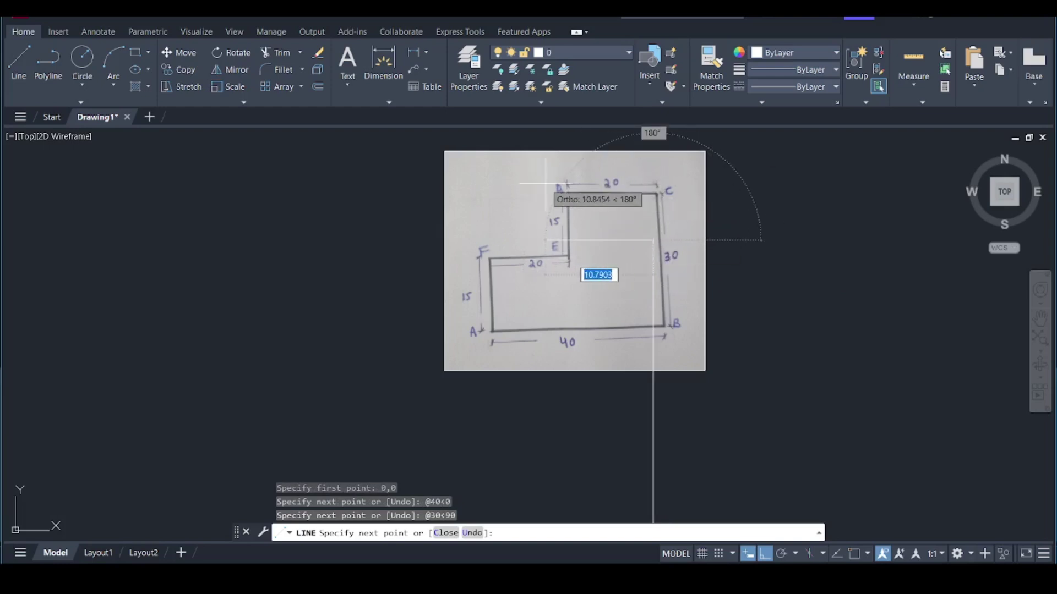
# - Continue the line from C with the horizontal segment CD, 20 long at an angle of 180°
pyautogui.scroll(5, 630, 175)
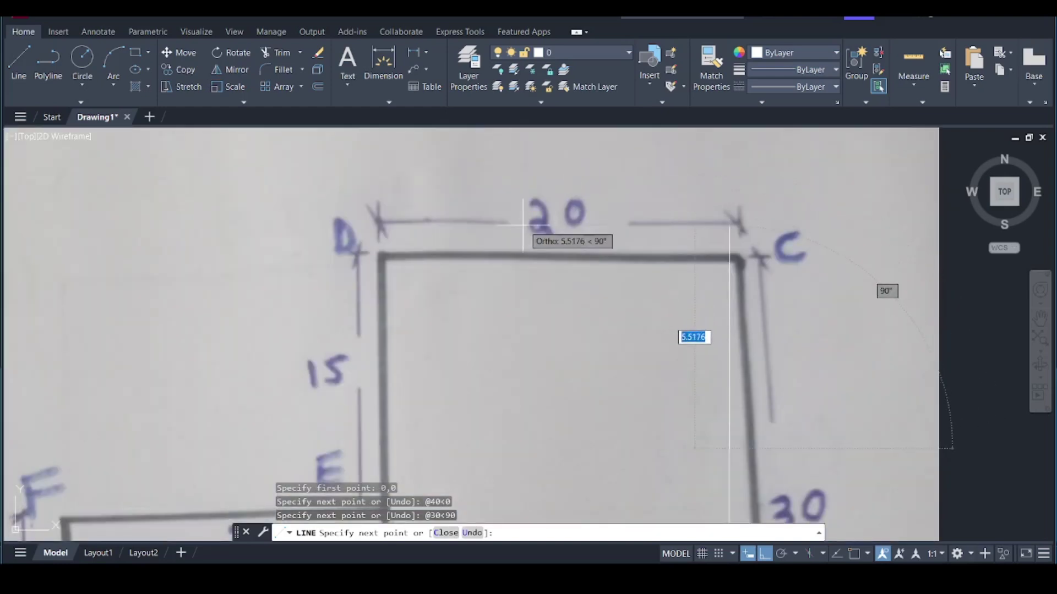
pyautogui.scroll(-4, 523, 218)
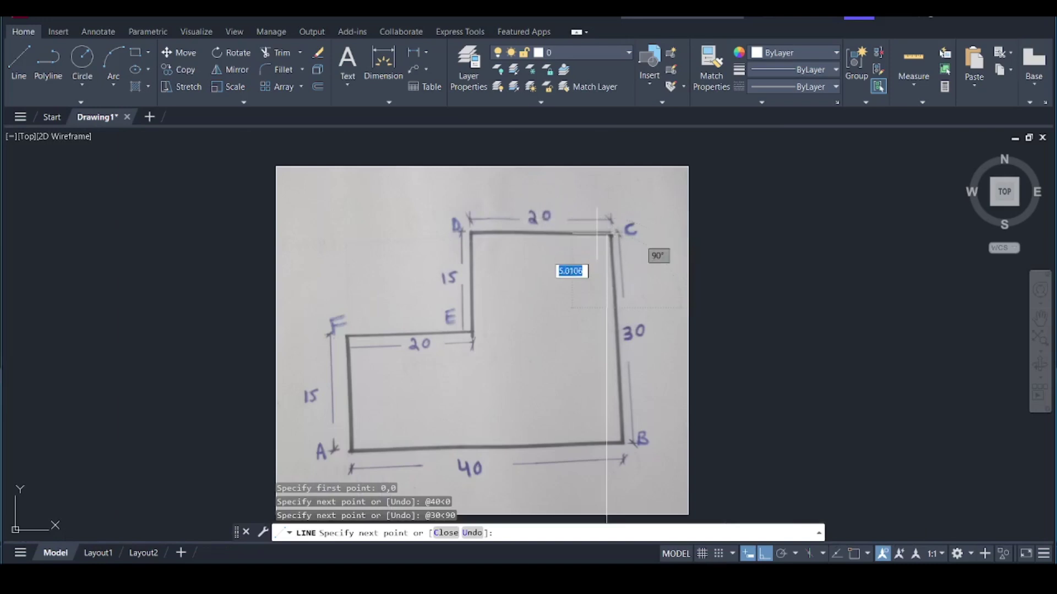
pyautogui.scroll(-4, 627, 236)
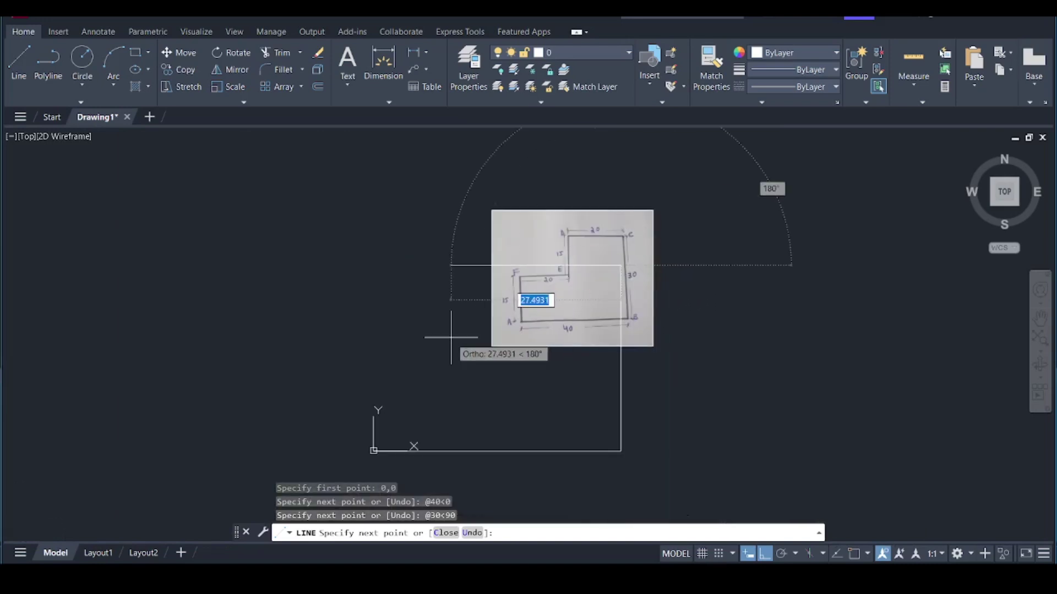
pyautogui.write('2')
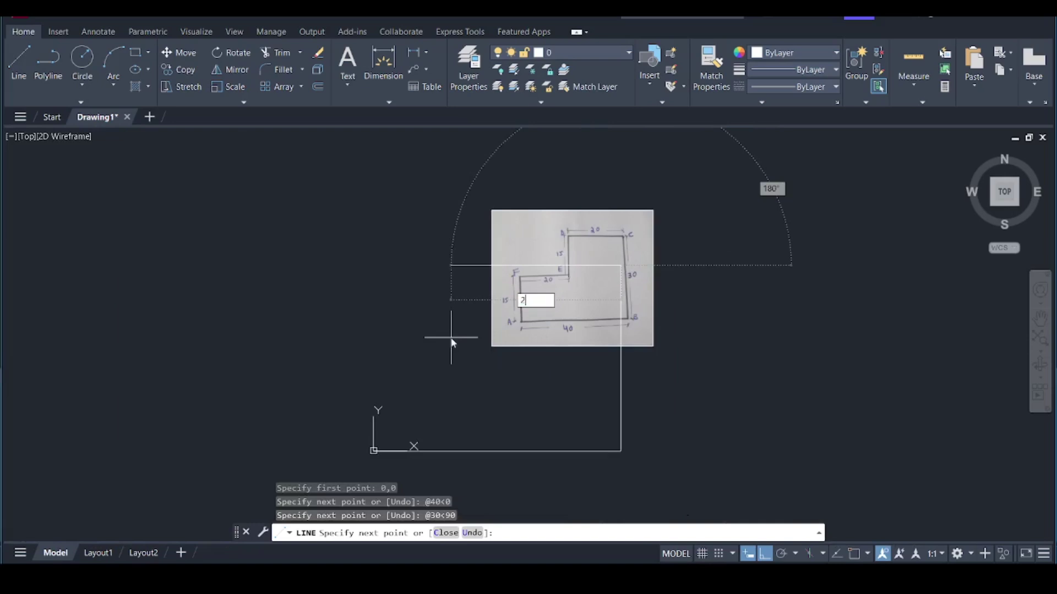
pyautogui.write('0')
pyautogui.press('Tab')
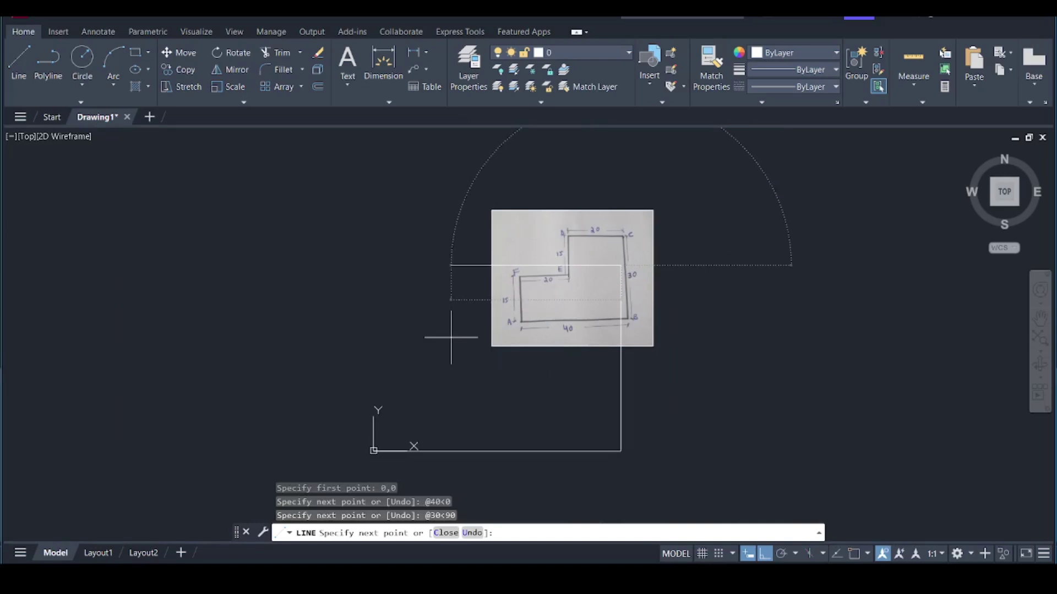
pyautogui.write('180')
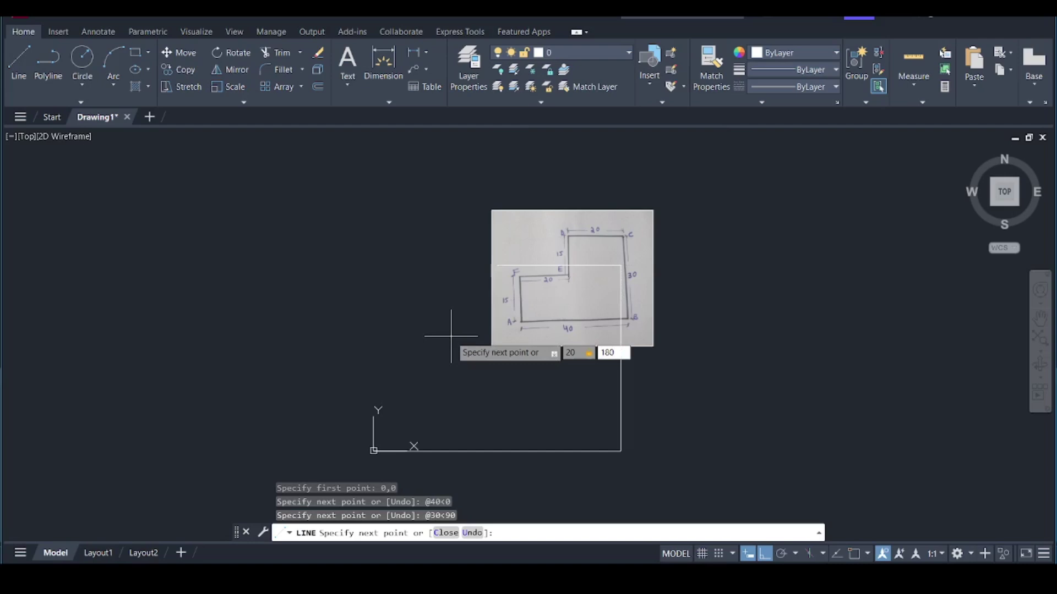
pyautogui.press('Return')
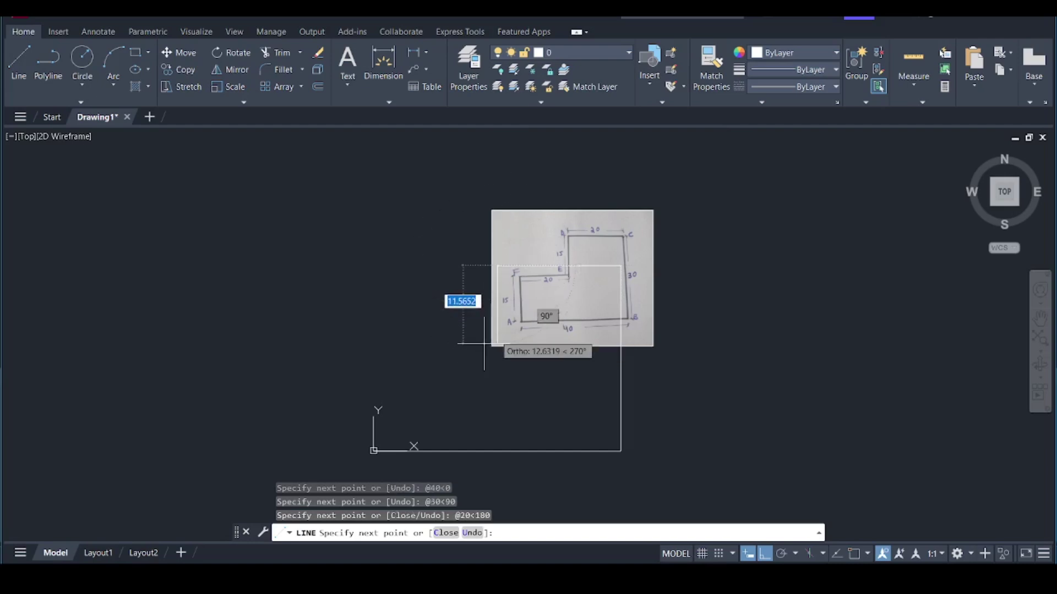
# - Continue the line from D with the downward segment DE, 15 long at an angle of 270°
pyautogui.scroll(8, 543, 264)
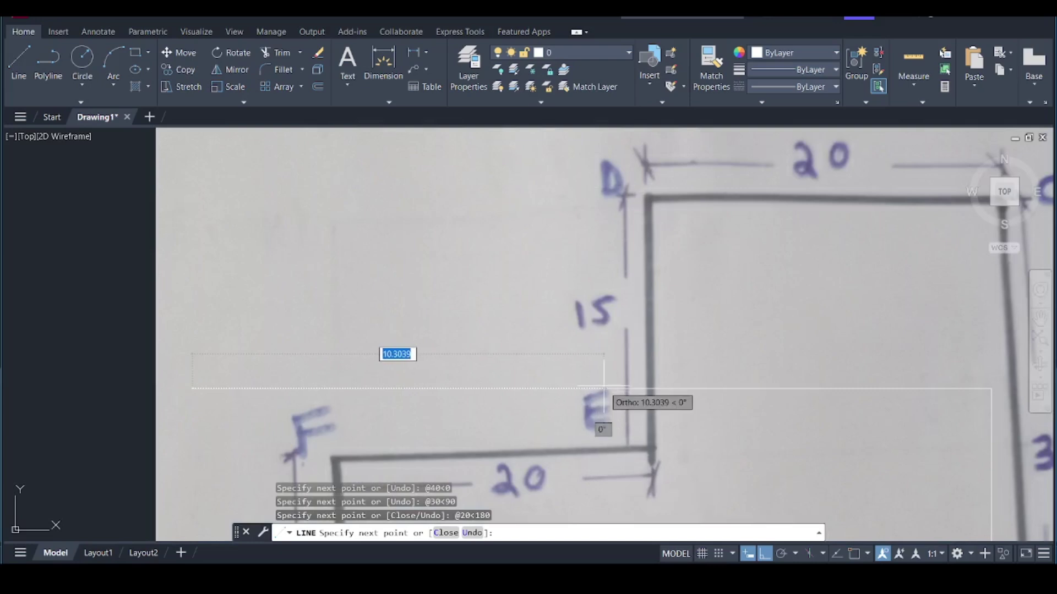
pyautogui.scroll(-10, 578, 363)
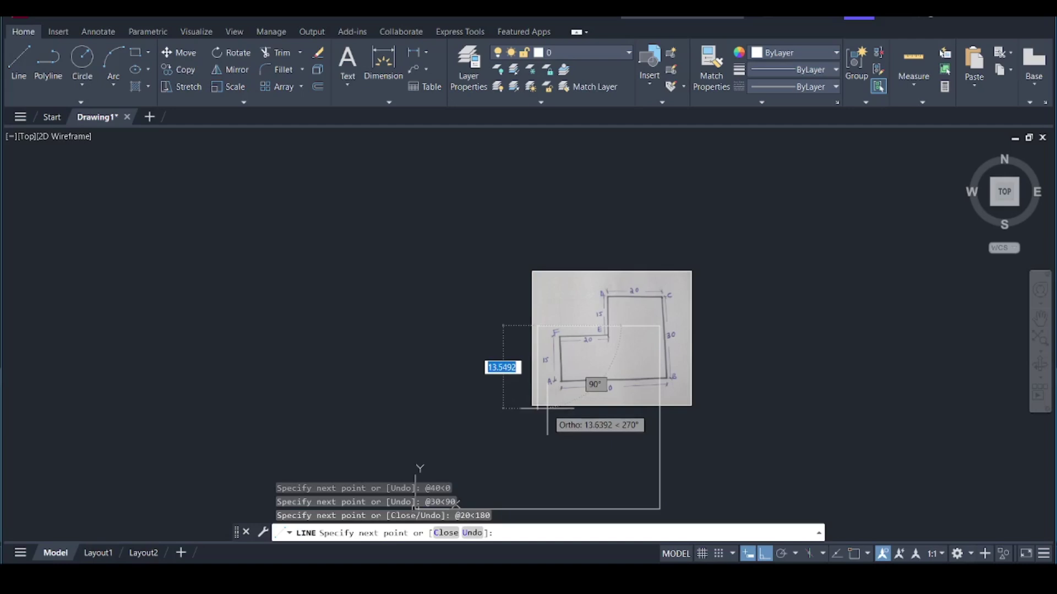
pyautogui.write('15')
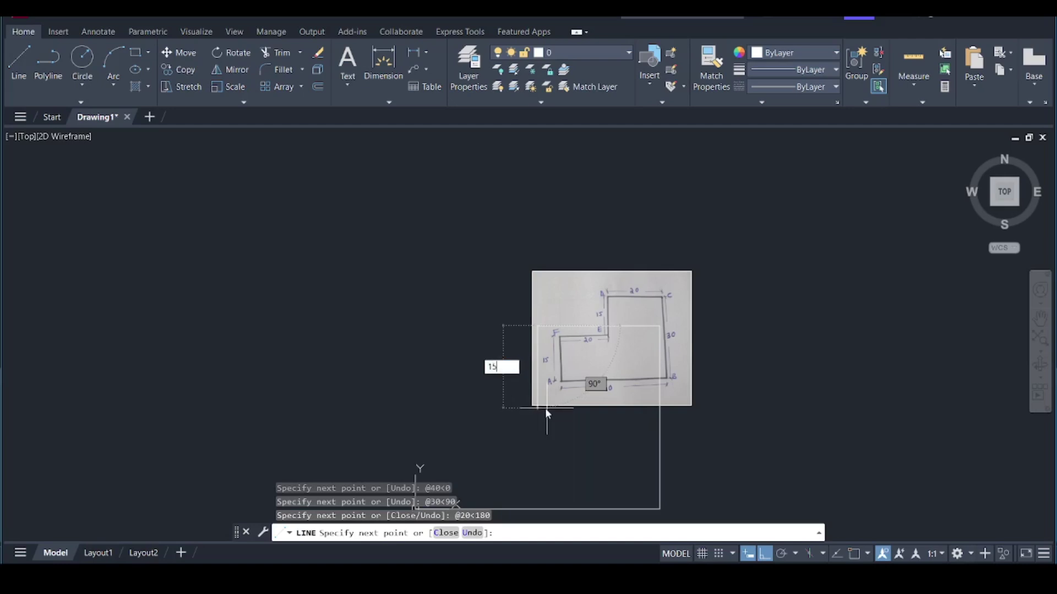
pyautogui.press('Tab')
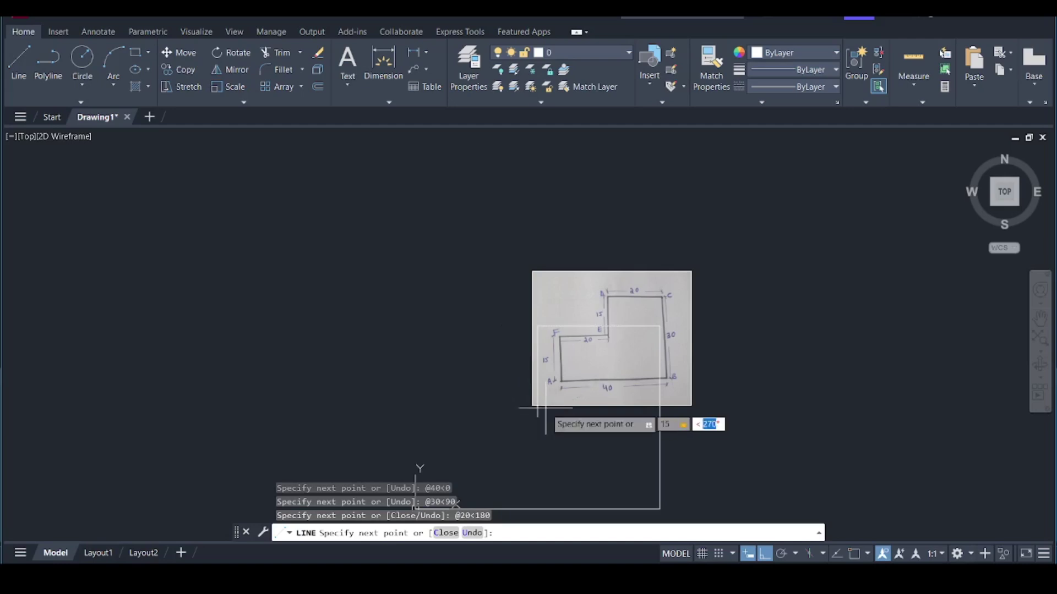
pyautogui.write('270')
pyautogui.press('Return')
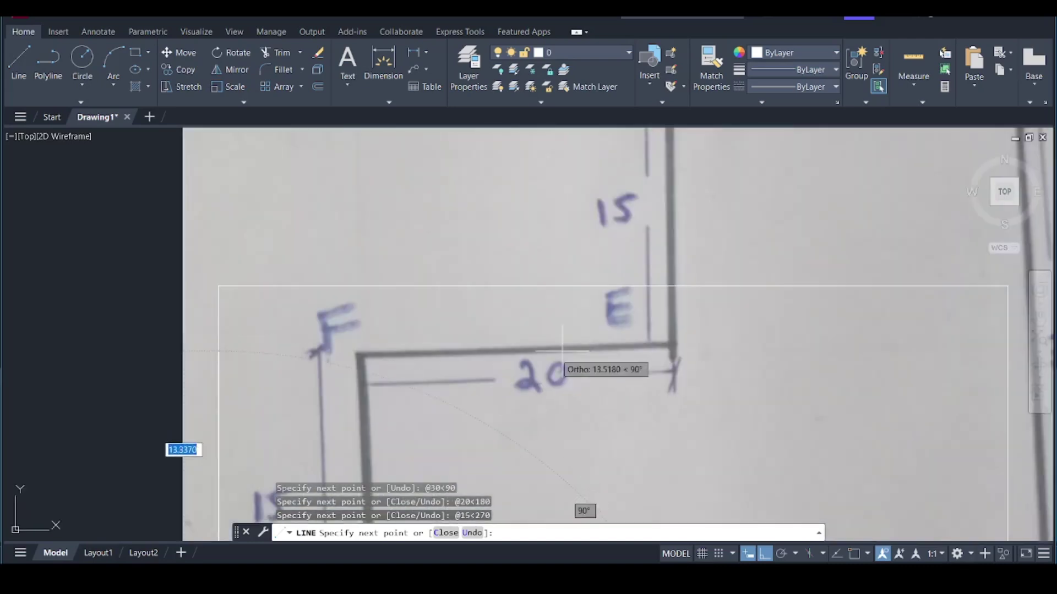
pyautogui.scroll(5, 544, 364)
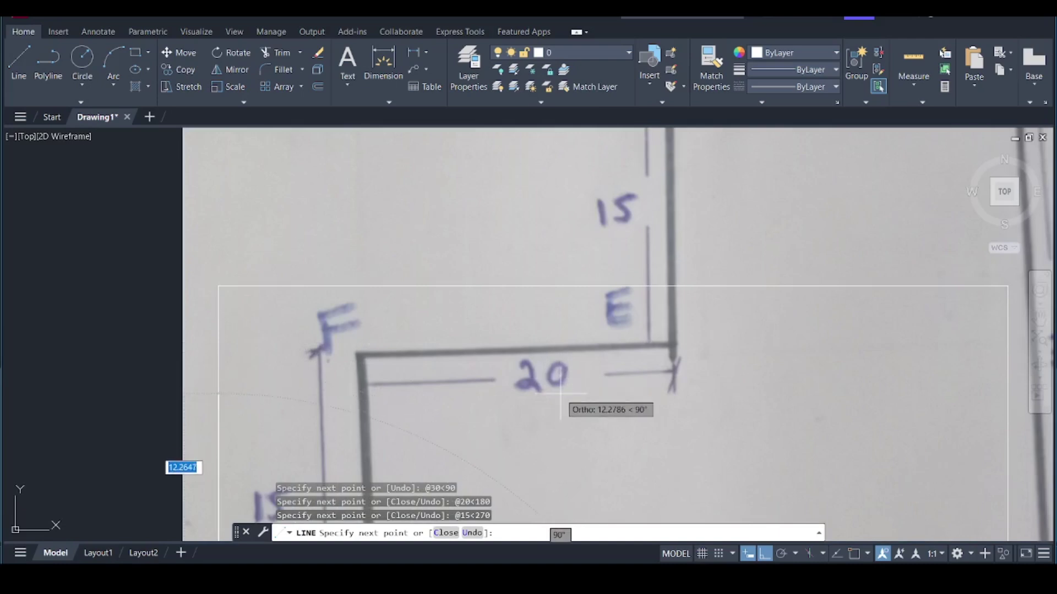
# - Continue the line from E with the horizontal segment EF, 20 long at an angle of 180°
pyautogui.scroll(-2, 552, 341)
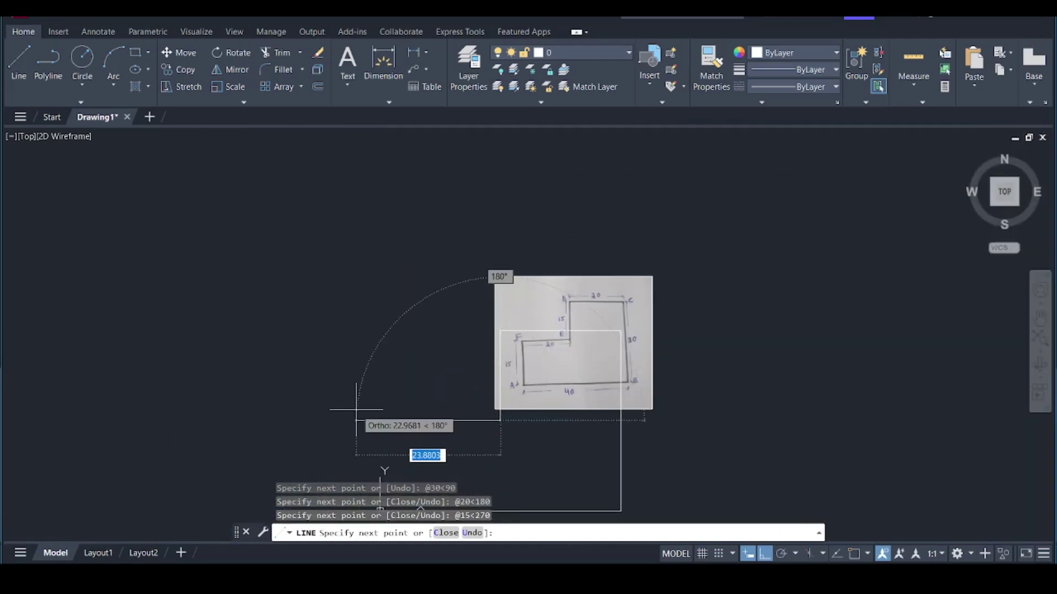
pyautogui.write('20')
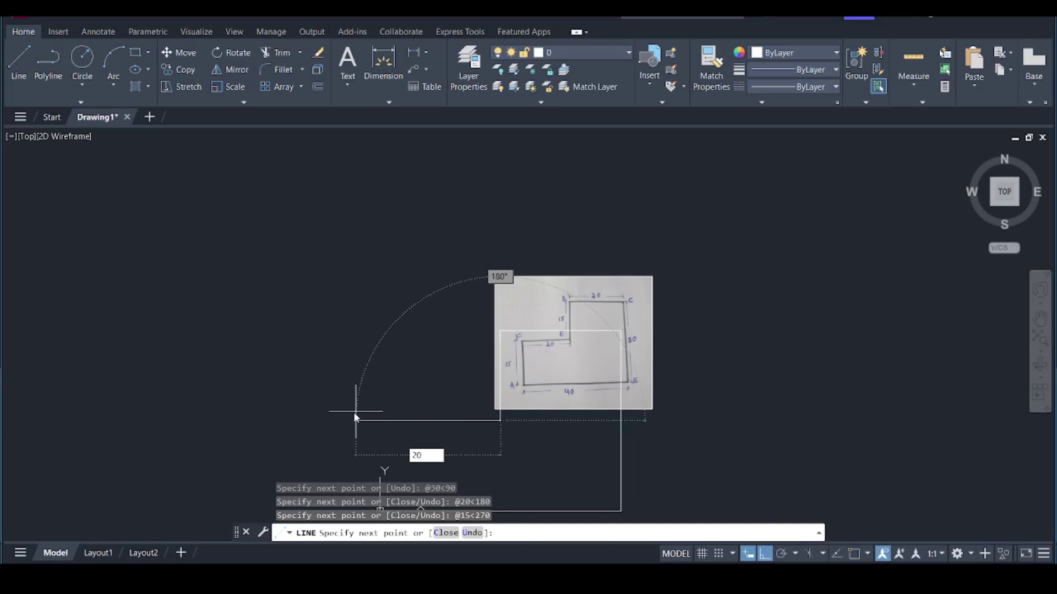
pyautogui.press('BackSpace')
pyautogui.press('BackSpace')
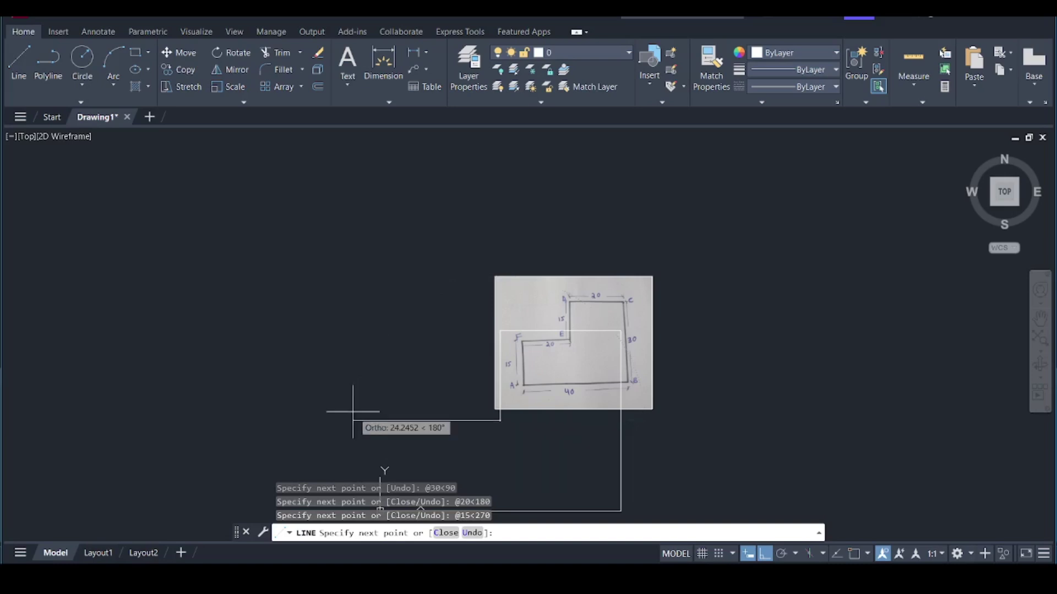
pyautogui.write('20')
pyautogui.press('Tab')
pyautogui.press('Return')
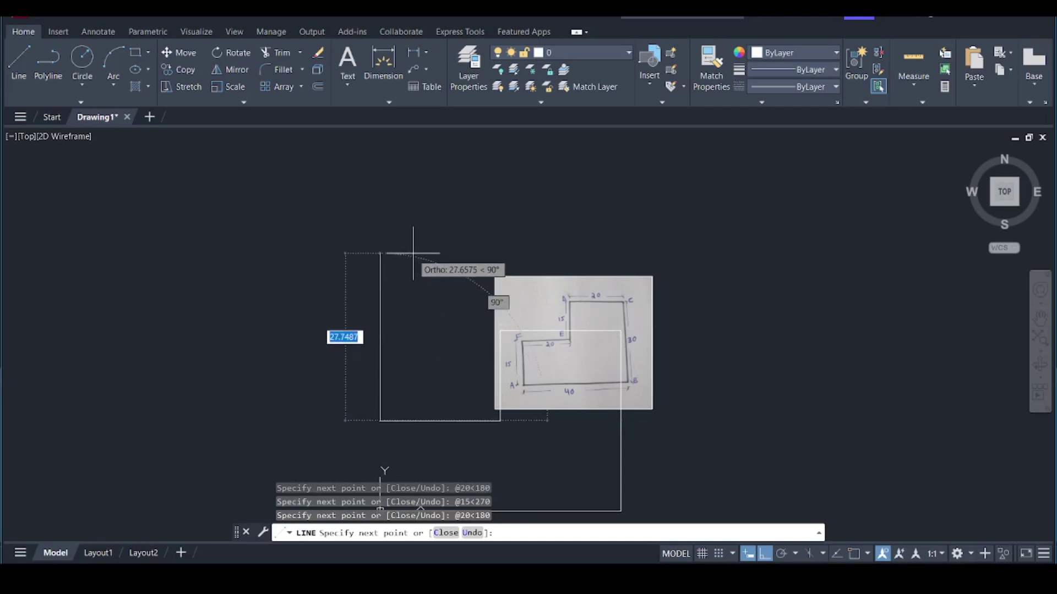
# - Close the outline with the downward segment FA, 15 long at an angle of 270°, and end the Line command
pyautogui.scroll(2, 409, 258)
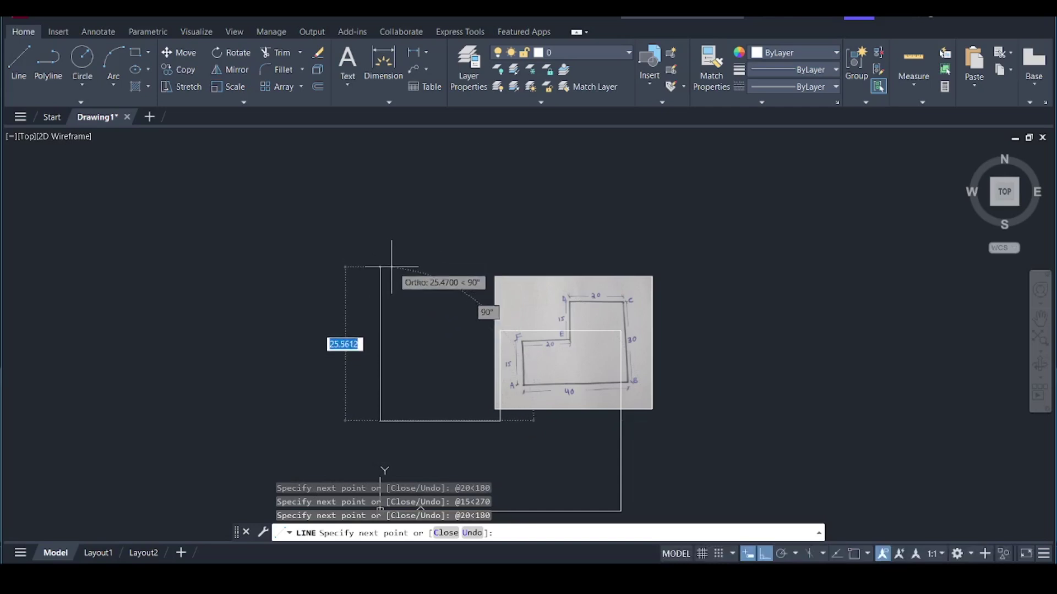
pyautogui.scroll(-1, 392, 267)
pyautogui.scroll(-1, 385, 425)
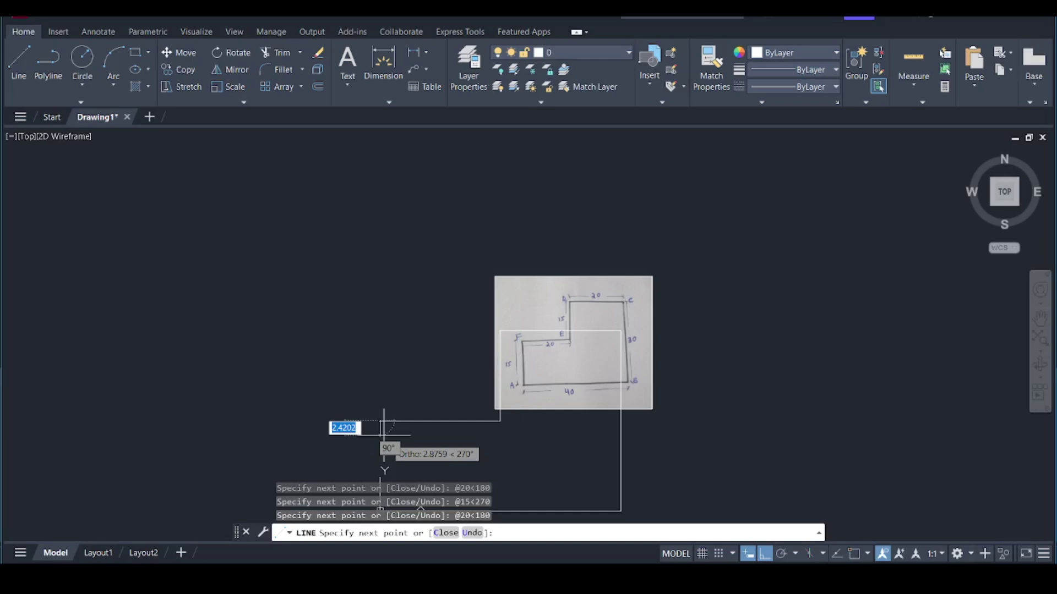
pyautogui.write('15')
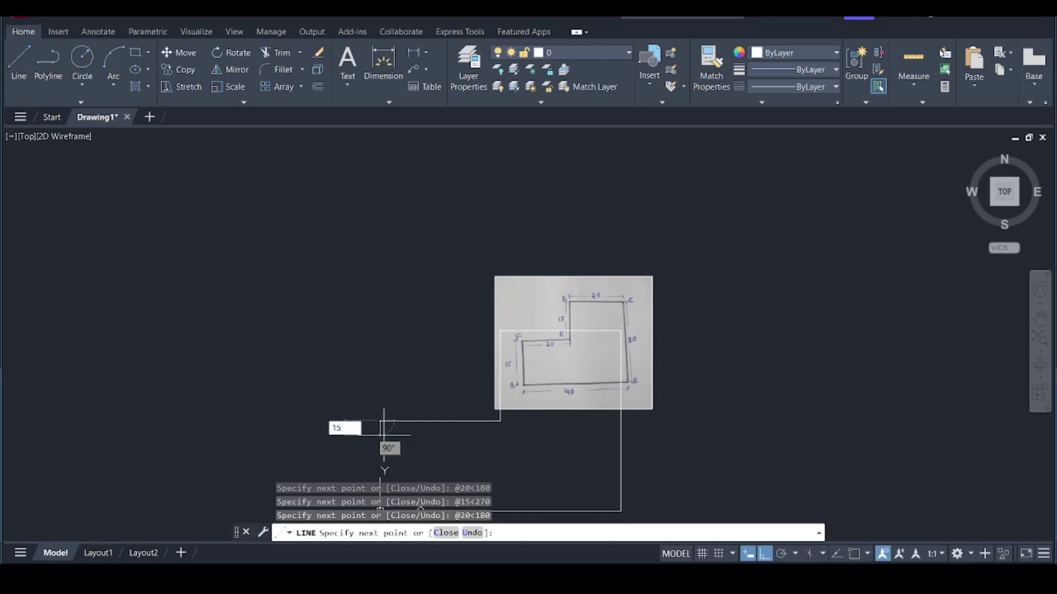
pyautogui.press('Tab')
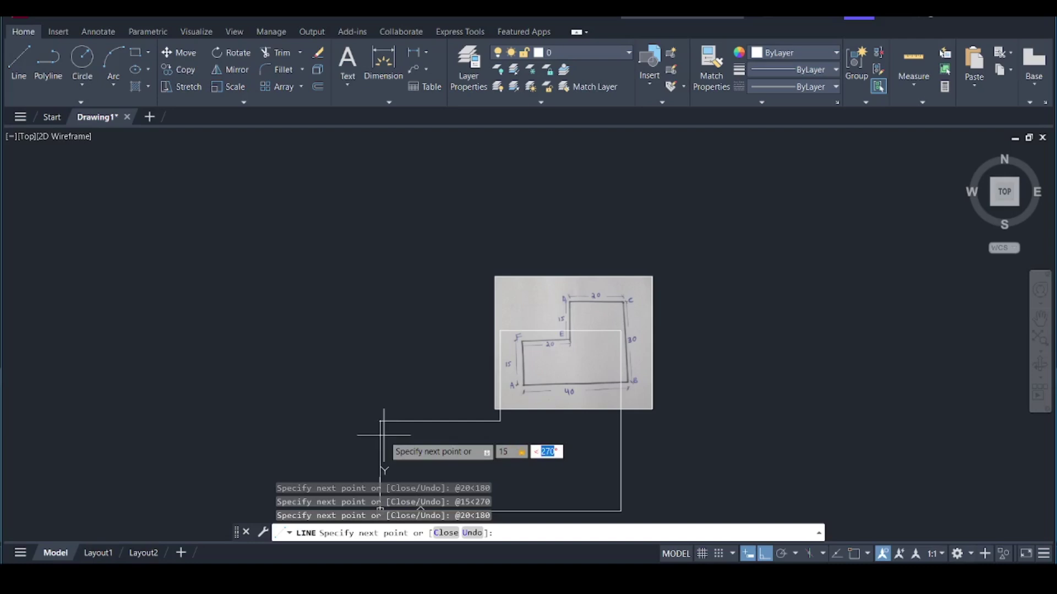
pyautogui.write('270')
pyautogui.press('Return')
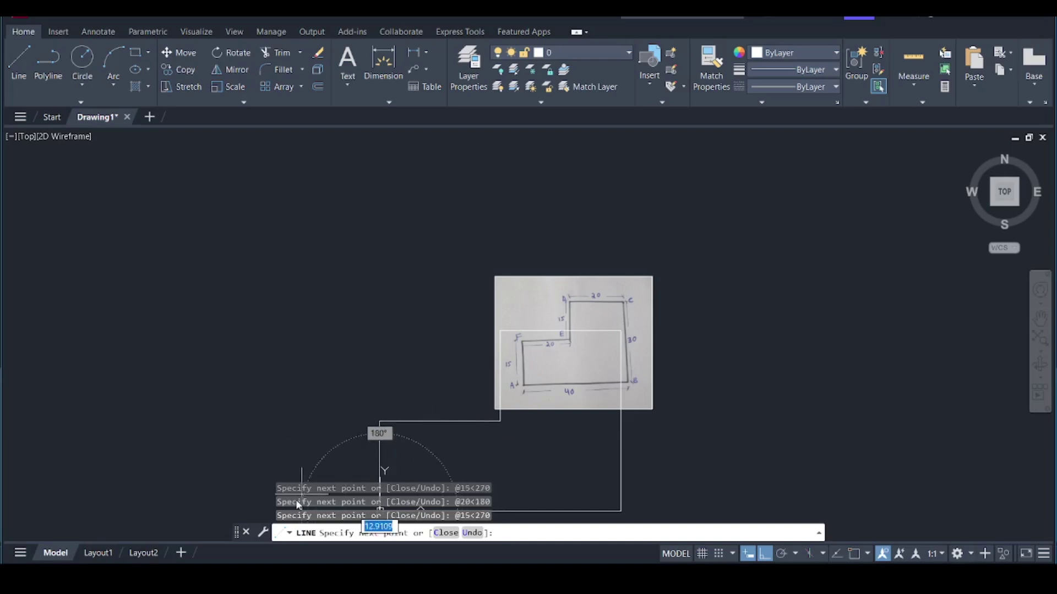
pyautogui.press('Escape')
pyautogui.press('Escape')
pyautogui.press('Escape')
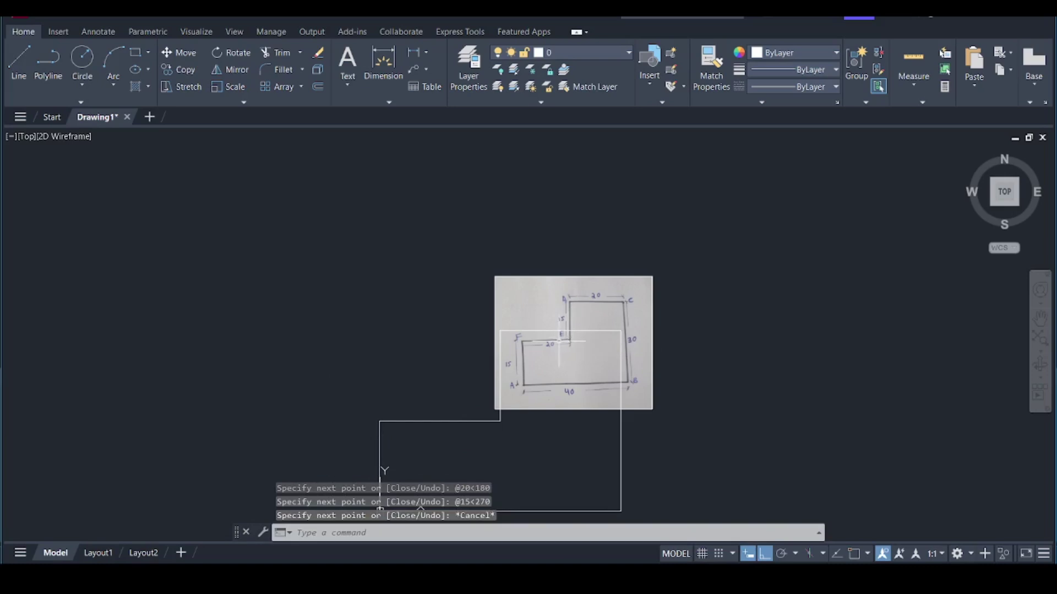
pyautogui.press('Escape')
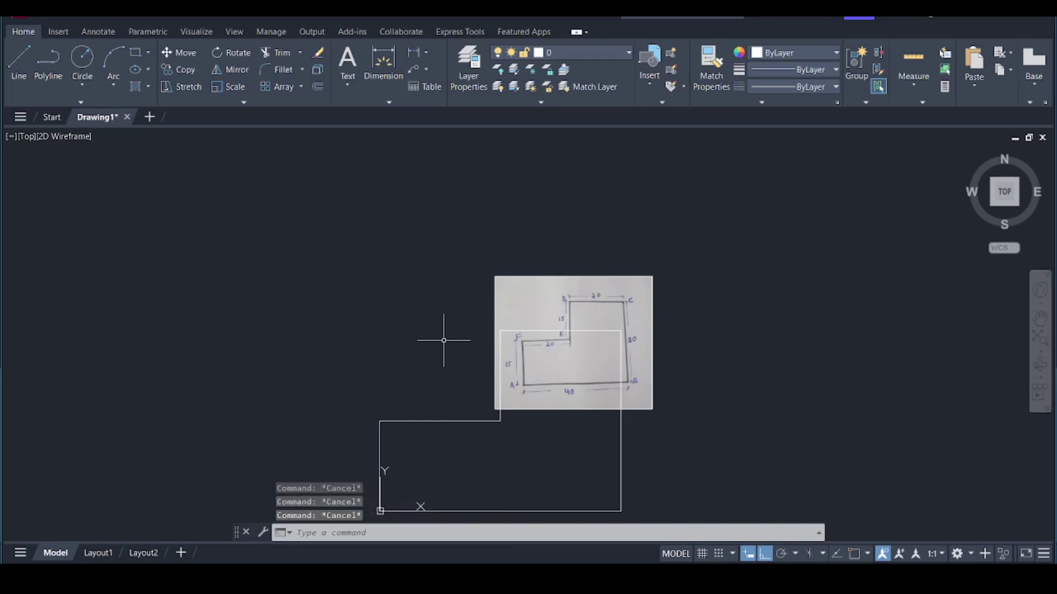
# - Dimension the length of the base line AB, placing the dimension line just above it inside the outline
pyautogui.scroll(-4, 433, 336)
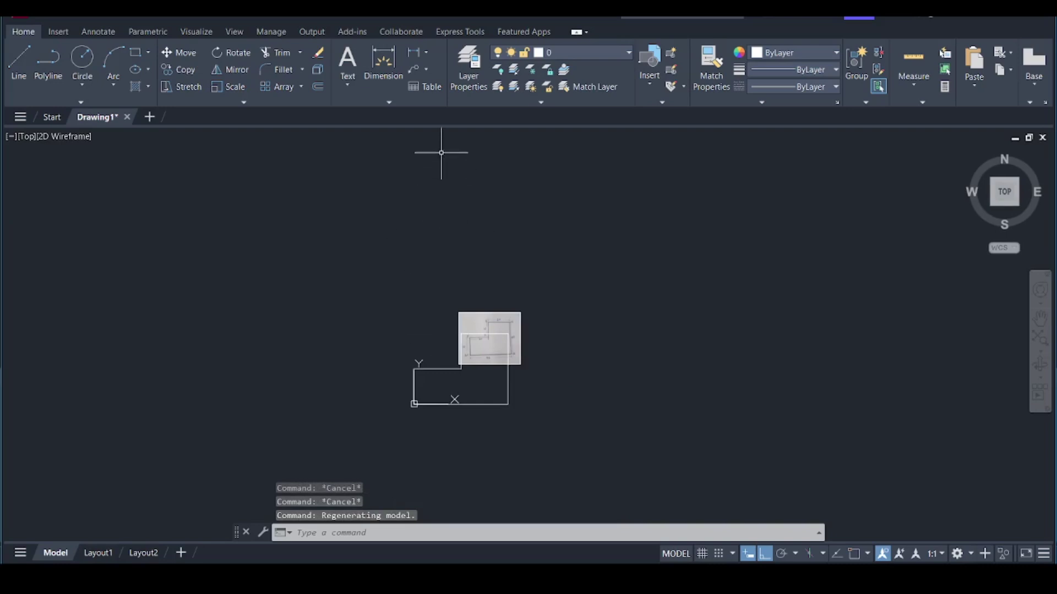
pyautogui.click(385, 70)
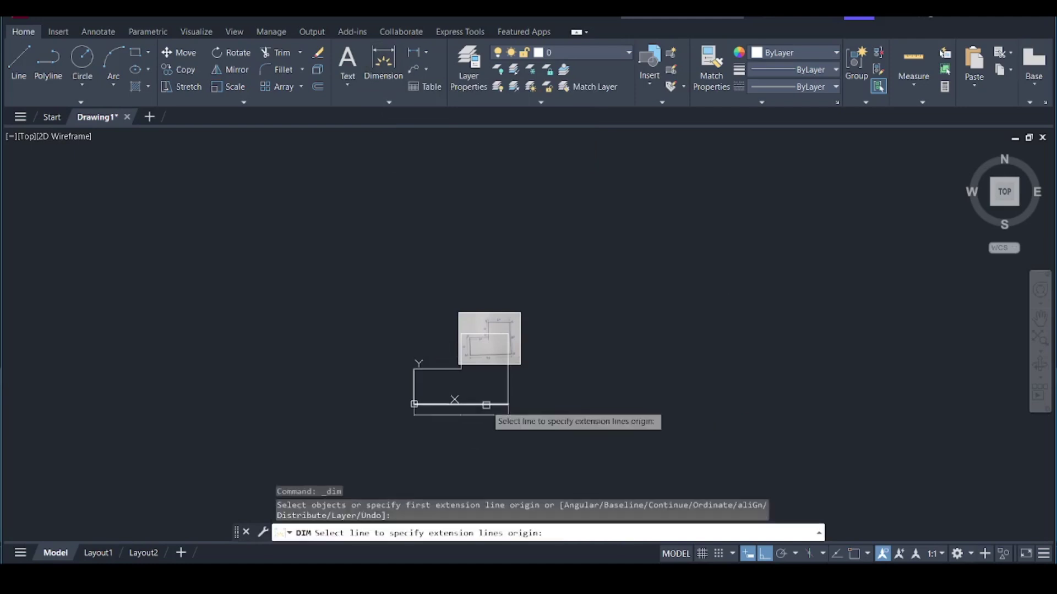
pyautogui.scroll(6, 483, 405)
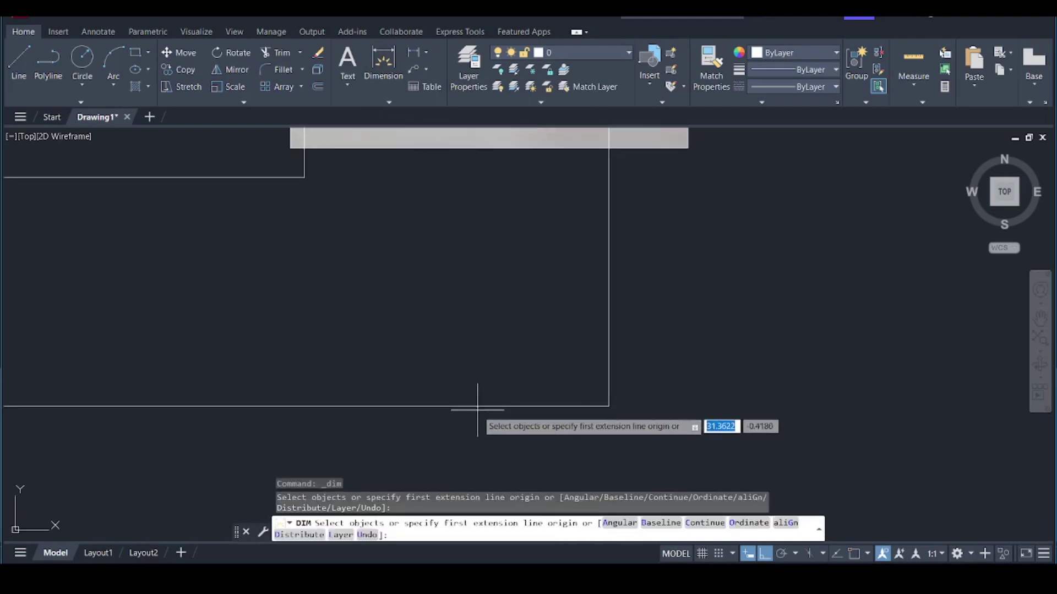
pyautogui.click(475, 408)
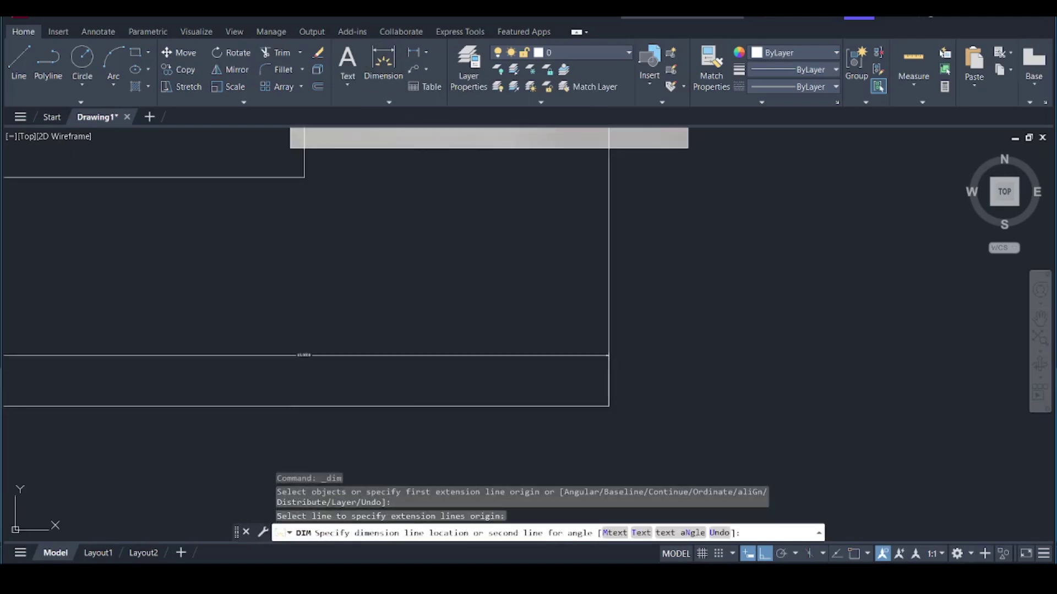
pyautogui.click(299, 357)
pyautogui.scroll(8, 344, 363)
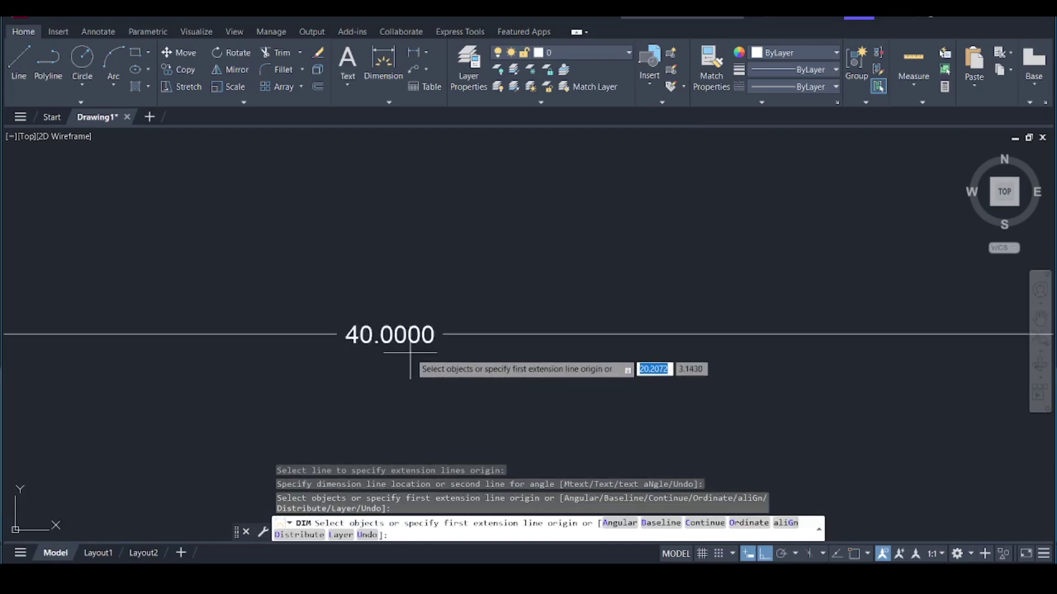
pyautogui.scroll(-6, 418, 358)
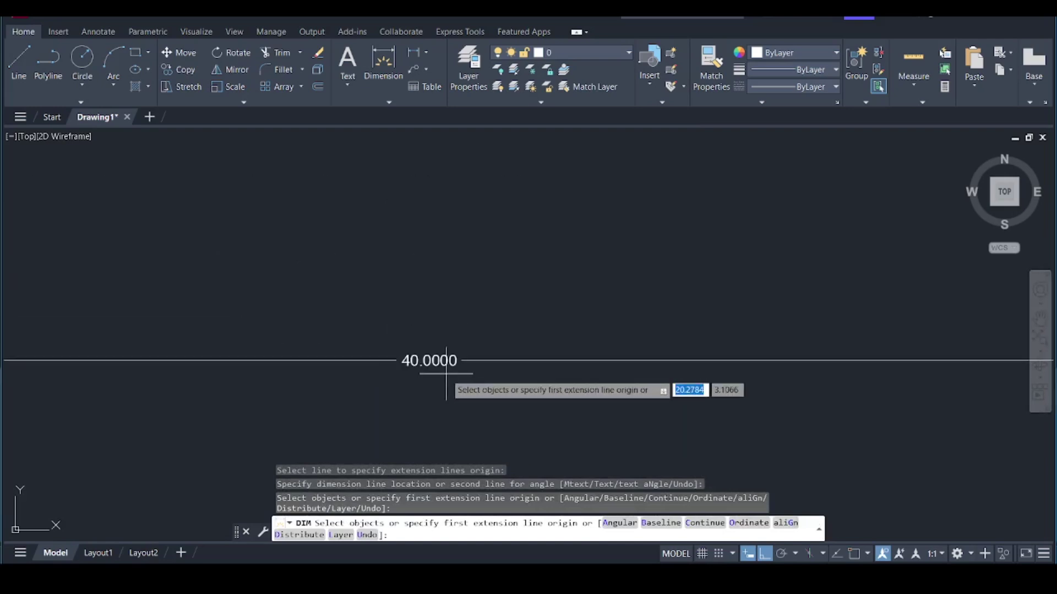
pyautogui.scroll(-5, 385, 379)
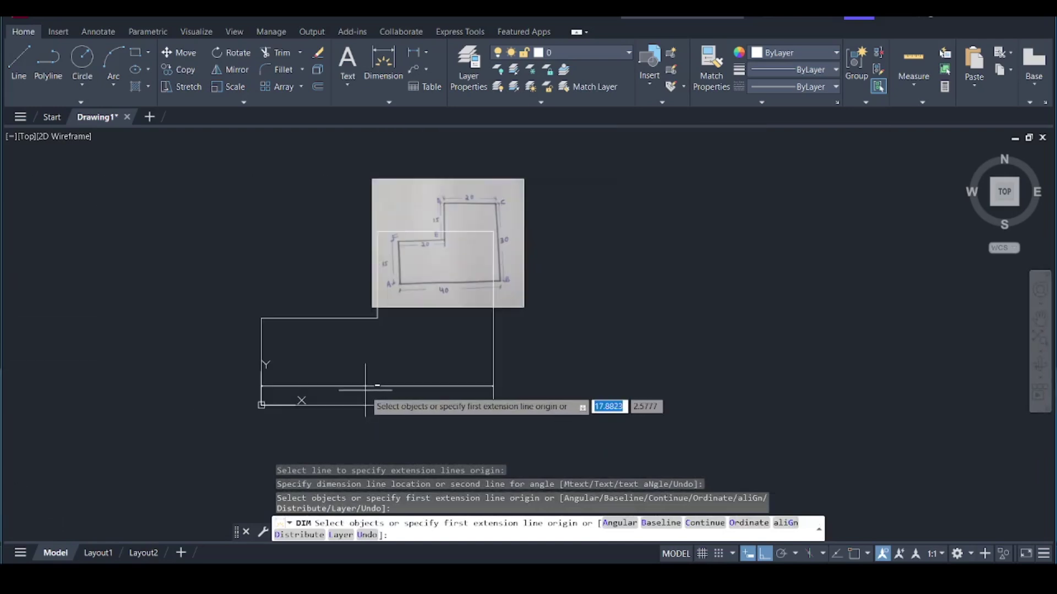